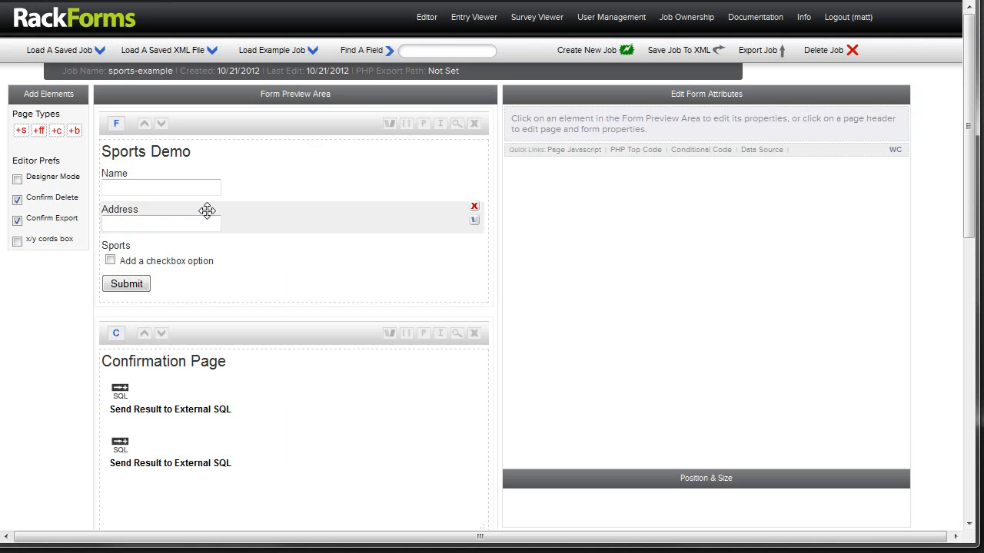
# Step: Review the Name, Address and Sports fields, then examine the Source SQL query in the Sports checkbox's Data Source settings
pyautogui.click(232, 186)
pyautogui.click(255, 223)
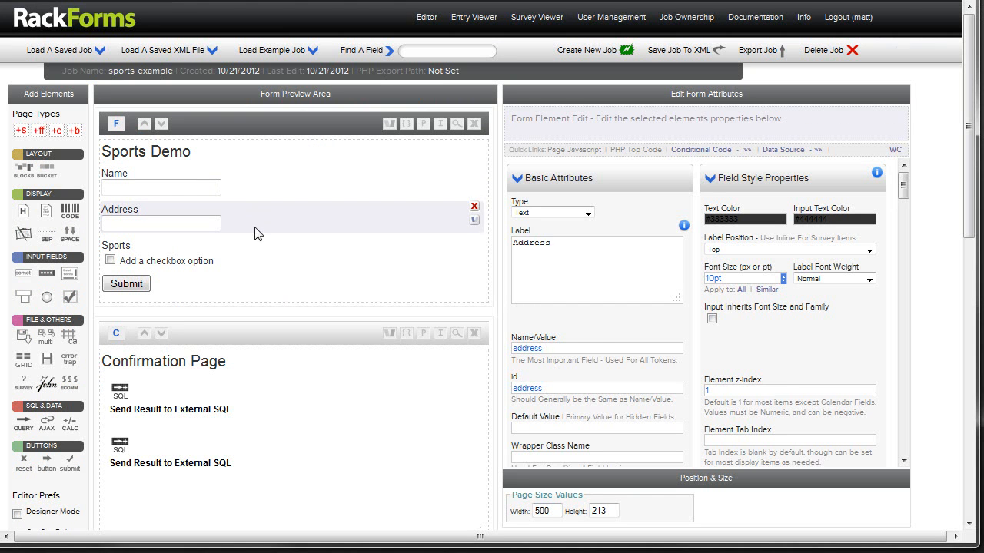
pyautogui.click(230, 248)
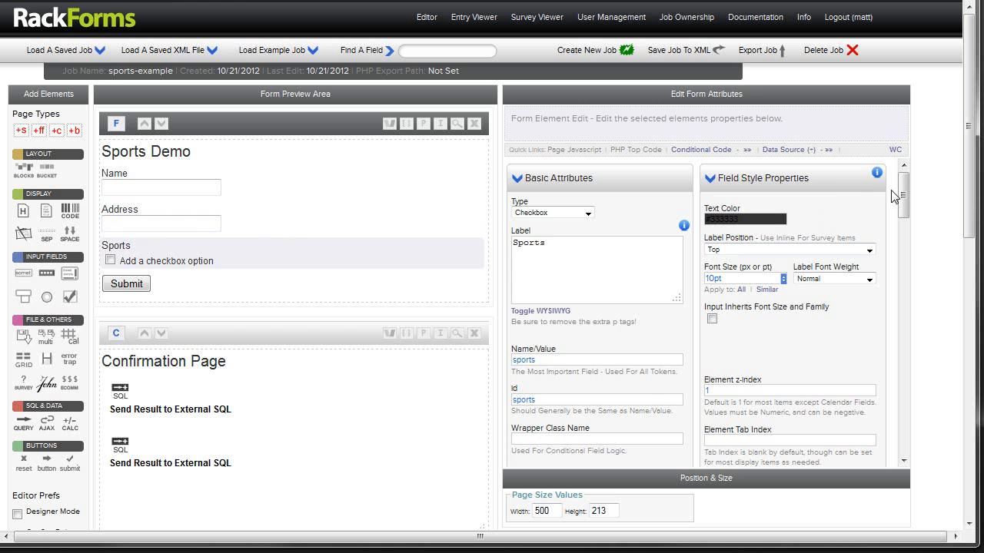
pyautogui.moveTo(903, 190); pyautogui.dragTo(905, 394)
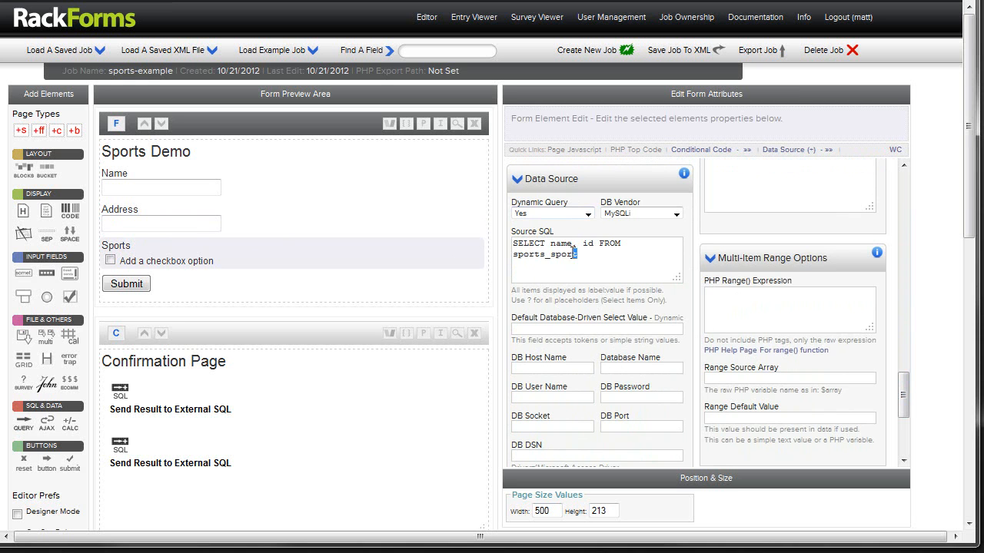
pyautogui.moveTo(578, 254); pyautogui.dragTo(488, 238)
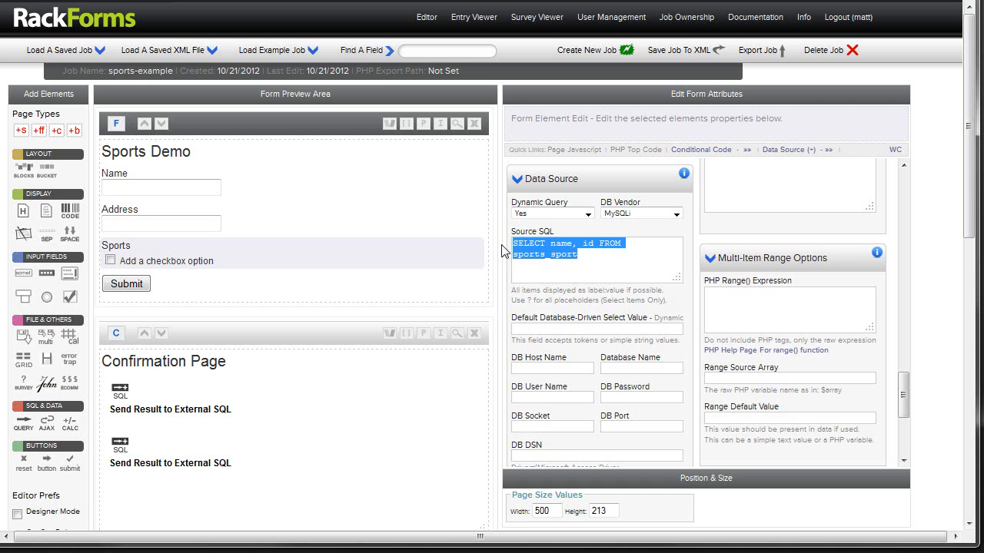
pyautogui.click(541, 256)
pyautogui.moveTo(542, 256); pyautogui.dragTo(435, 244)
pyautogui.click(561, 264)
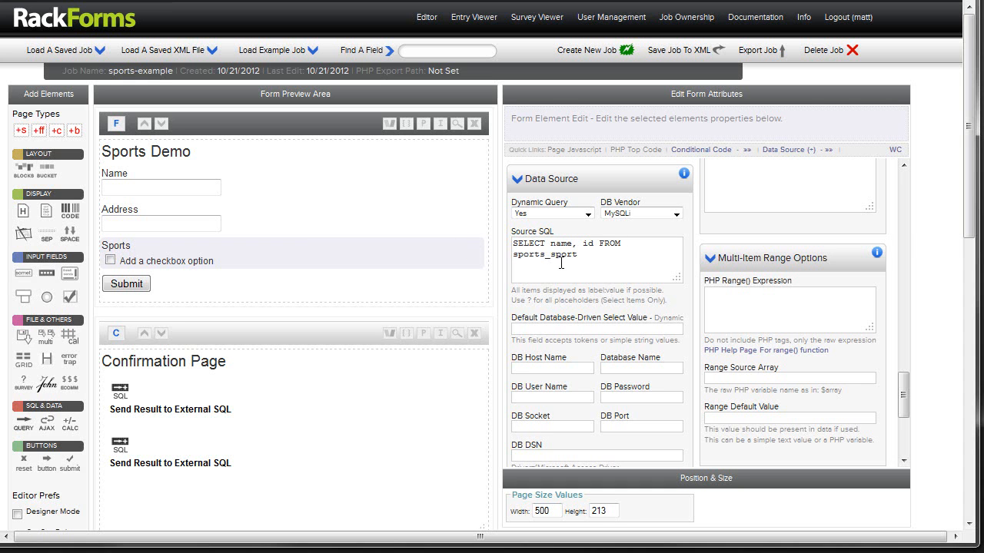
# Step: Switch to dbForge Studio and view the data of the sports_sport table
pyautogui.hotkey('alt', 'Tab')
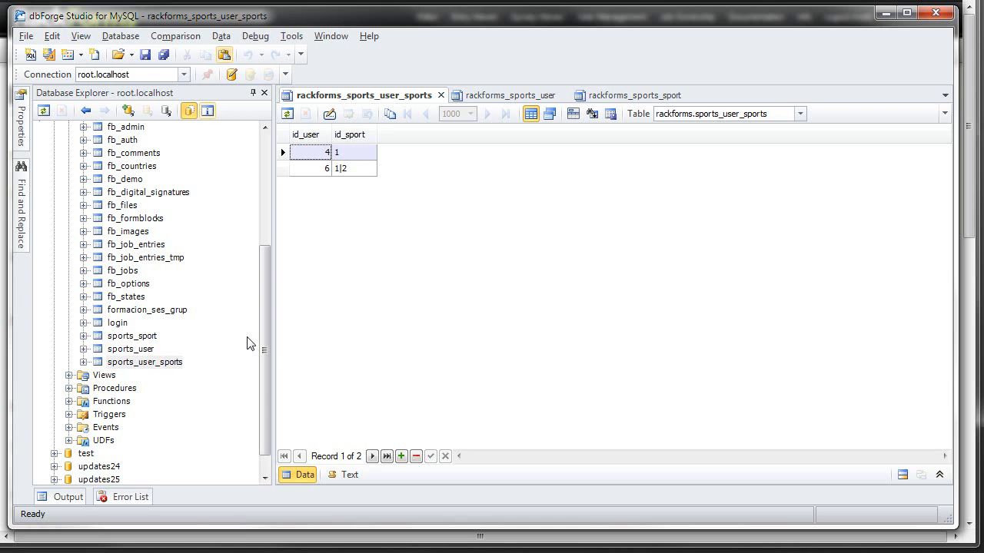
pyautogui.doubleClick(146, 336)
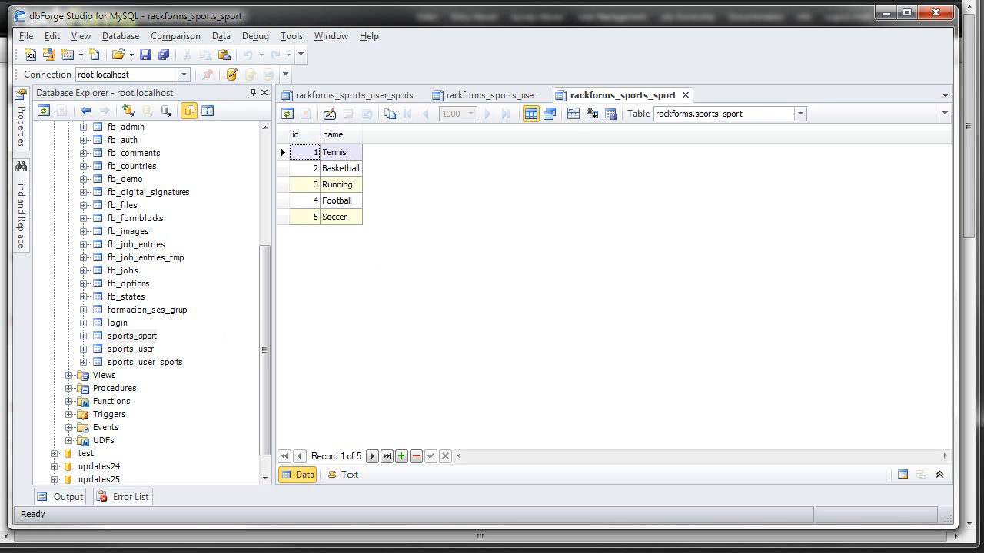
# Step: Switch back to RackForms and compare the name and id columns in the Sports Source SQL with the label/value hint below it
pyautogui.hotkey('alt', 'Tab')
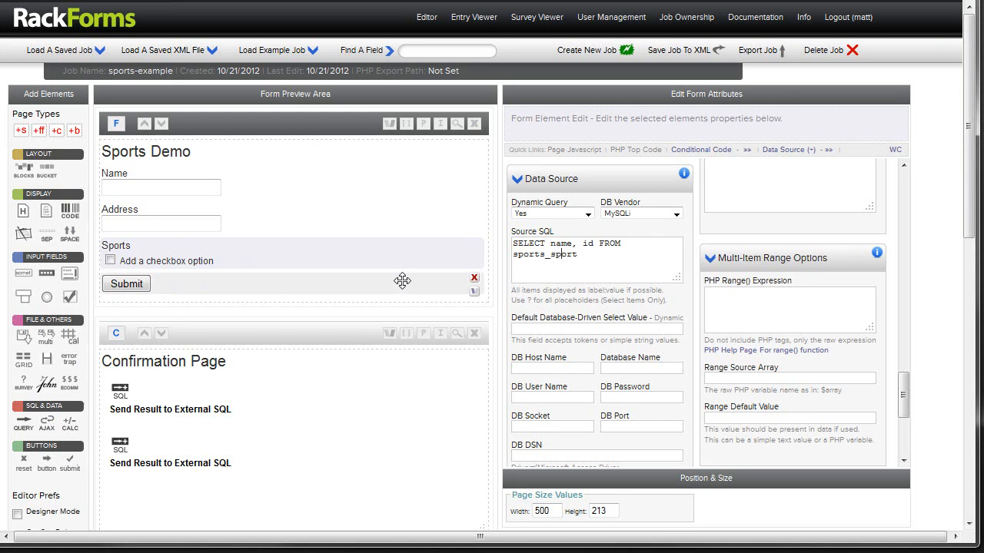
pyautogui.moveTo(512, 292); pyautogui.dragTo(625, 293)
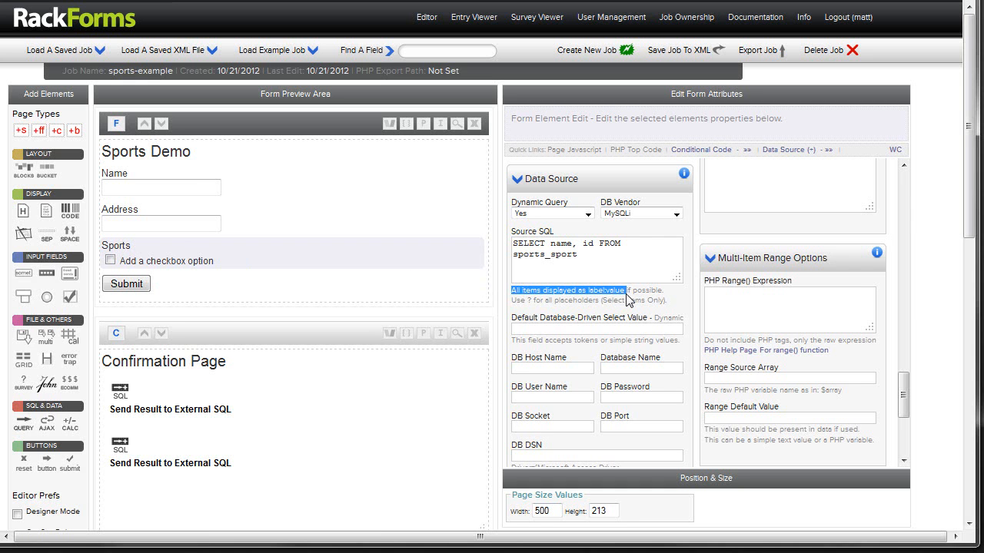
pyautogui.click(621, 255)
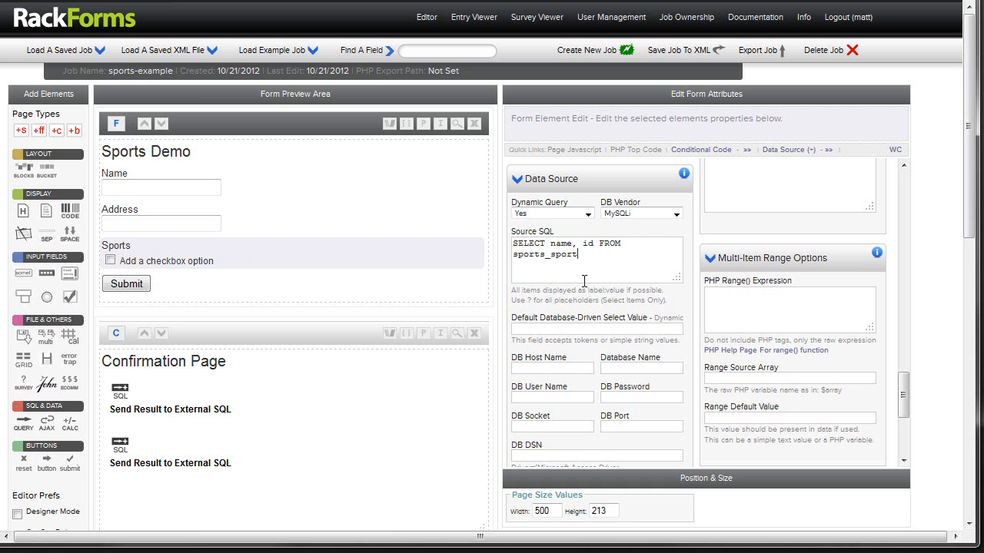
pyautogui.moveTo(514, 294); pyautogui.dragTo(626, 294)
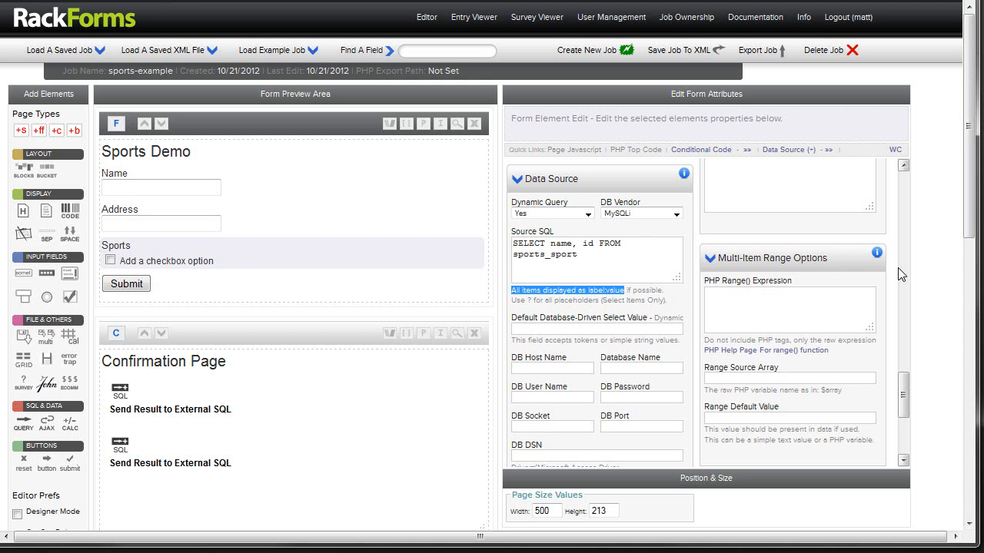
pyautogui.click(594, 295)
pyautogui.click(590, 254)
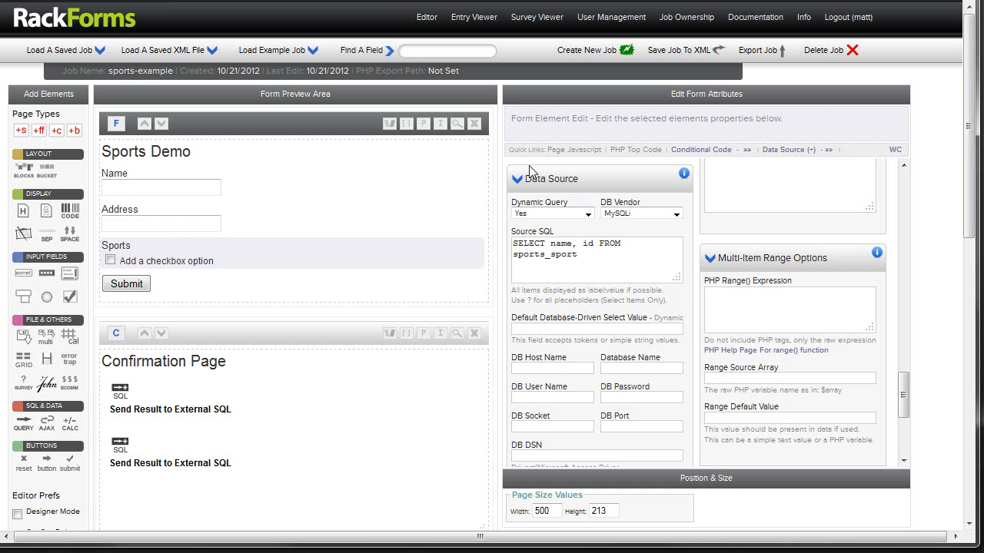
pyautogui.moveTo(170, 245)
pyautogui.moveTo(551, 243); pyautogui.dragTo(591, 245)
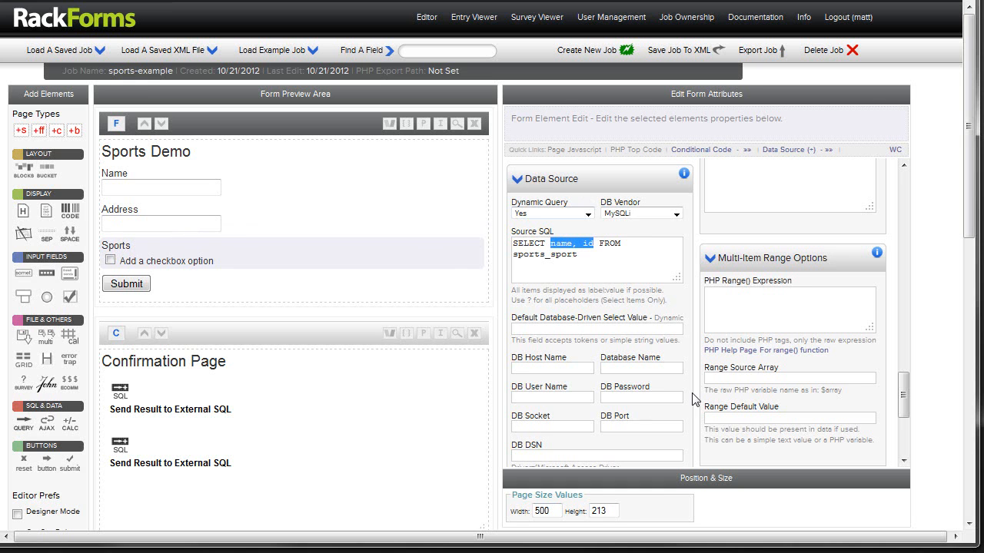
pyautogui.moveTo(609, 291)
pyautogui.mouseDown()
pyautogui.moveTo(624, 292)
pyautogui.moveTo(606, 291)
pyautogui.mouseUp()
pyautogui.click(622, 292)
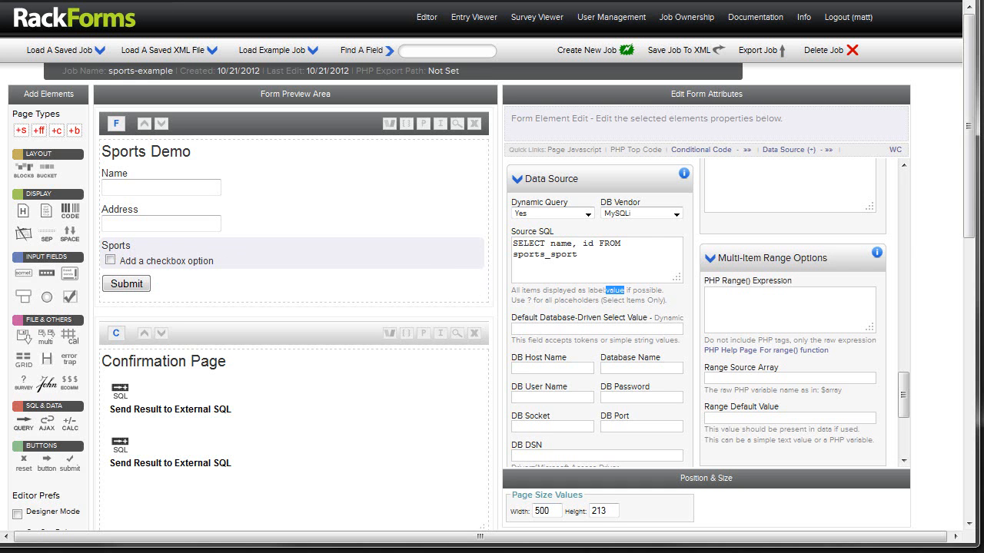
# Step: Switch to dbForge Studio, show the sports_user table, and lower its window so the form stays visible behind it
pyautogui.hotkey('alt', 'Tab')
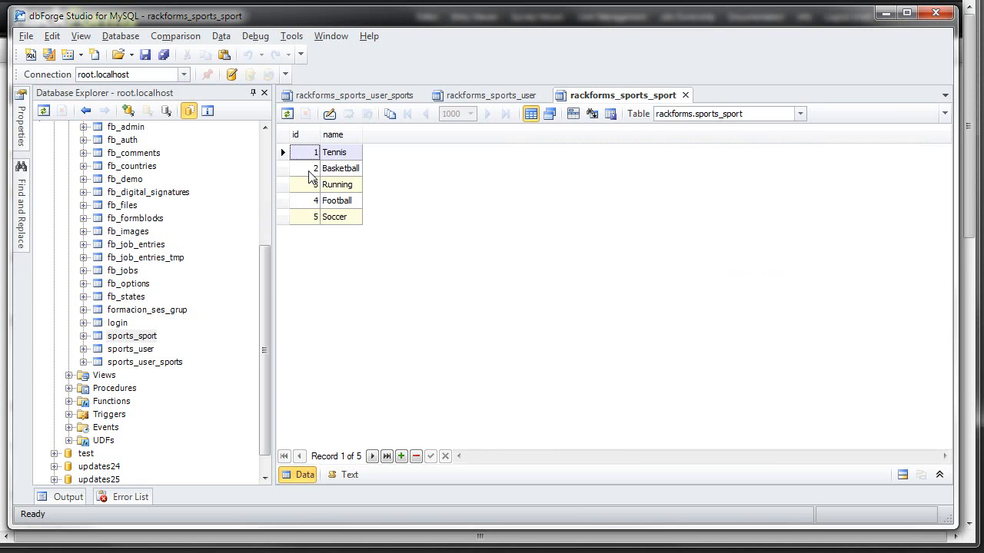
pyautogui.click(496, 100)
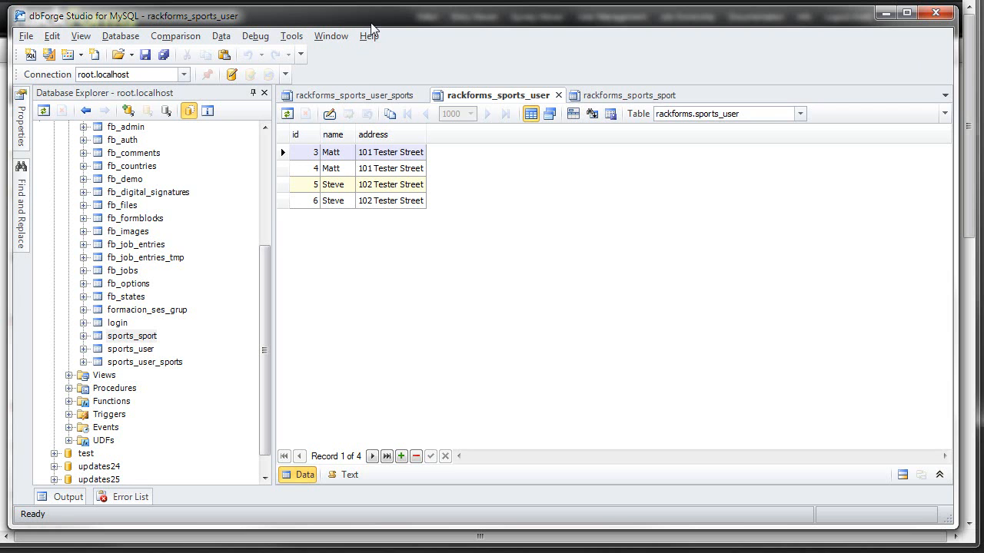
pyautogui.moveTo(374, 17); pyautogui.dragTo(375, 320)
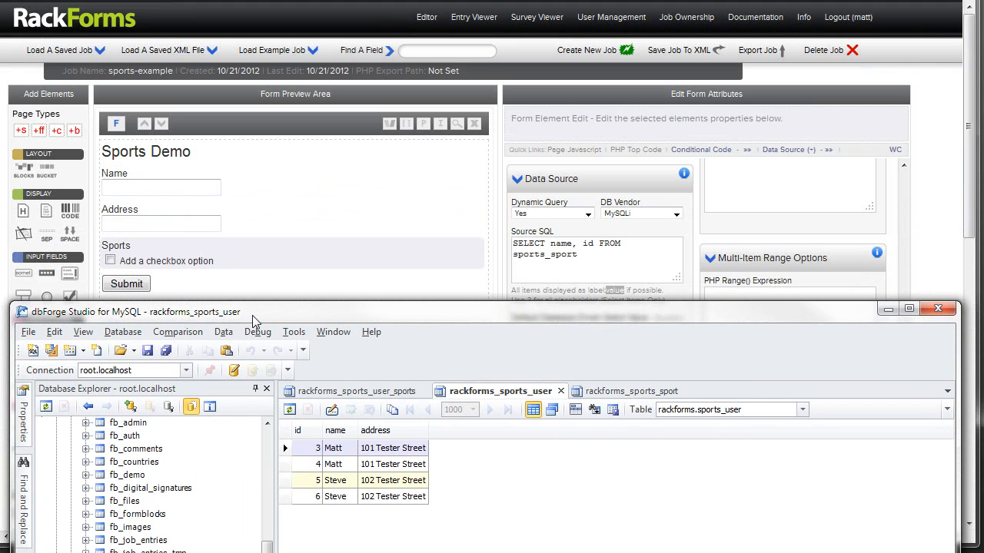
pyautogui.moveTo(253, 313); pyautogui.dragTo(256, 277)
# Step: Compare the records of the sports_user_sports, sports_user and sports_sport tables, checking how the user and sport ids relate
pyautogui.click(377, 354)
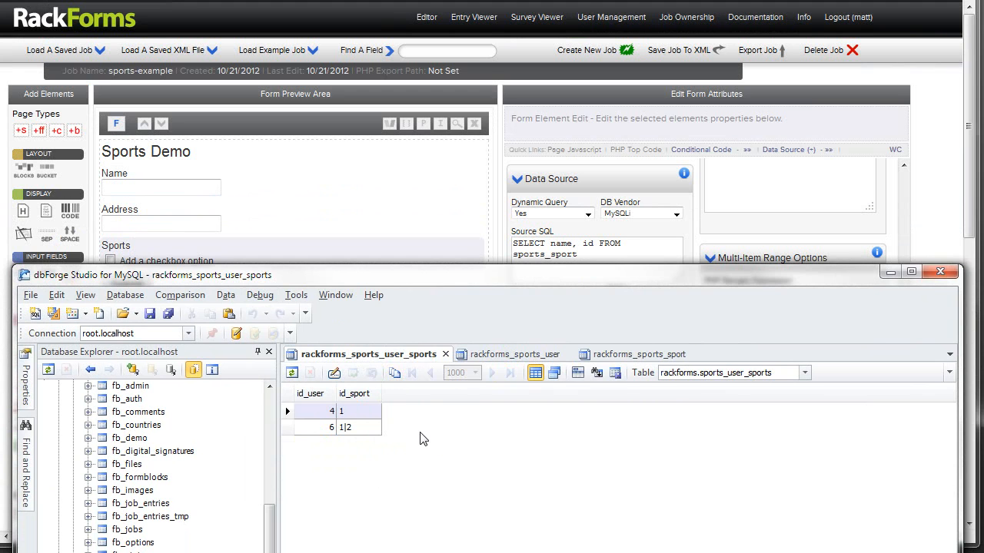
pyautogui.click(499, 356)
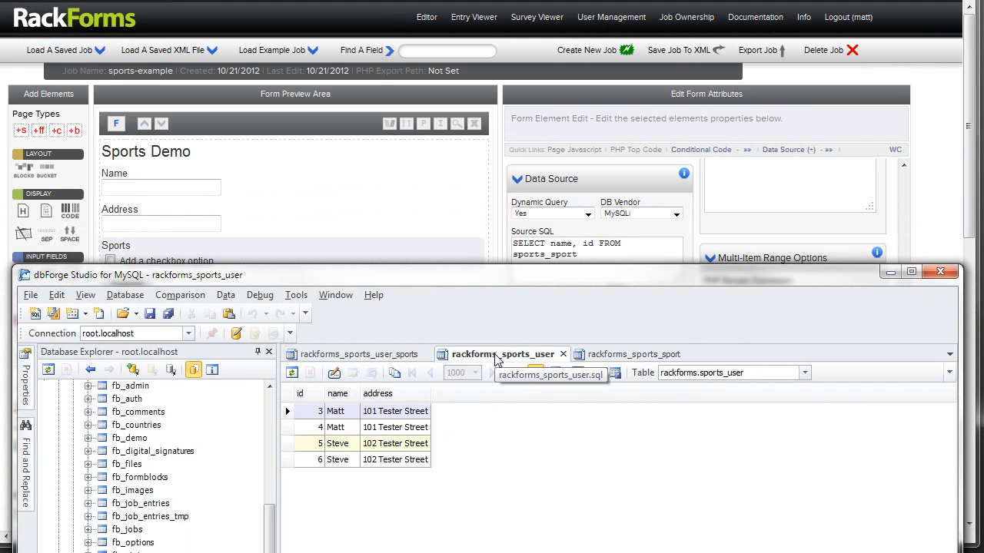
pyautogui.click(317, 431)
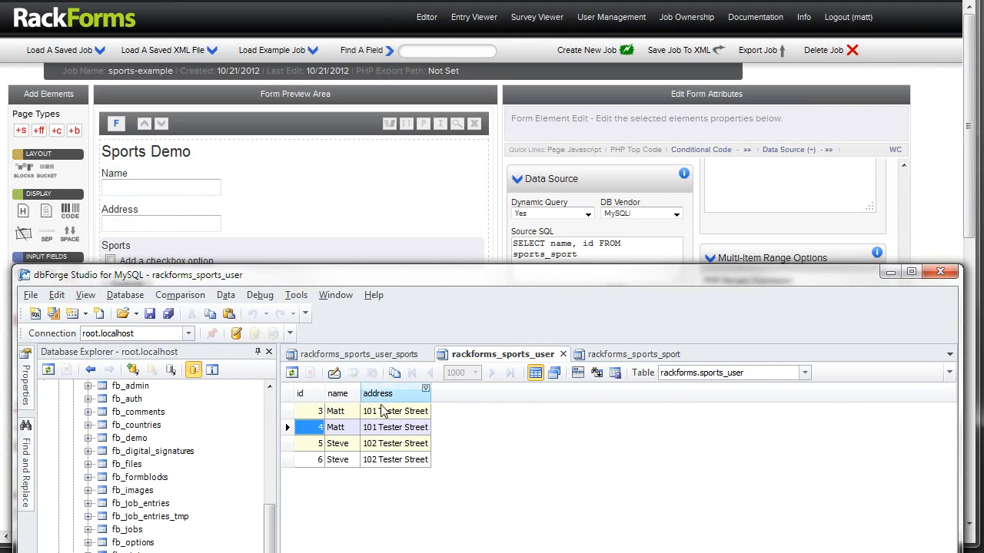
pyautogui.click(388, 360)
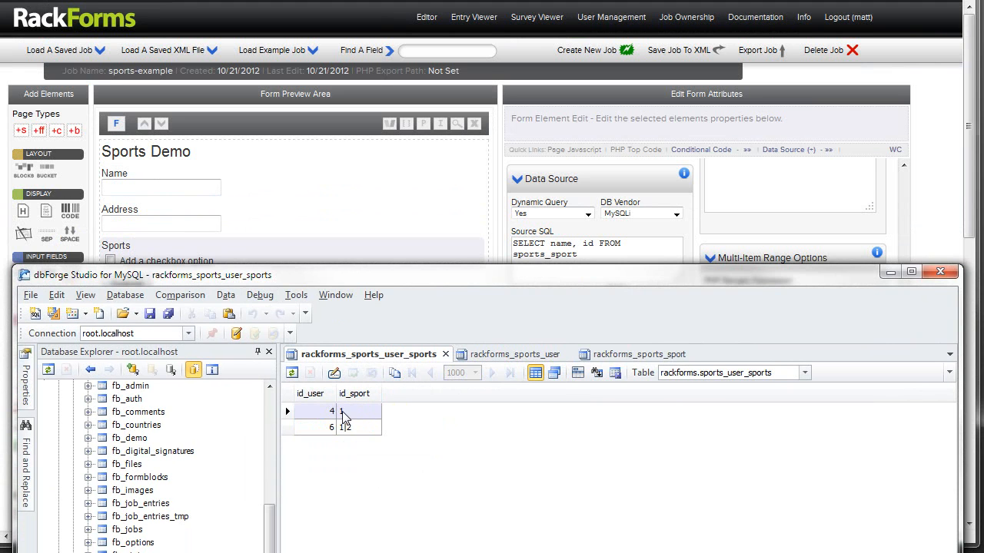
pyautogui.moveTo(200, 275); pyautogui.dragTo(201, 301)
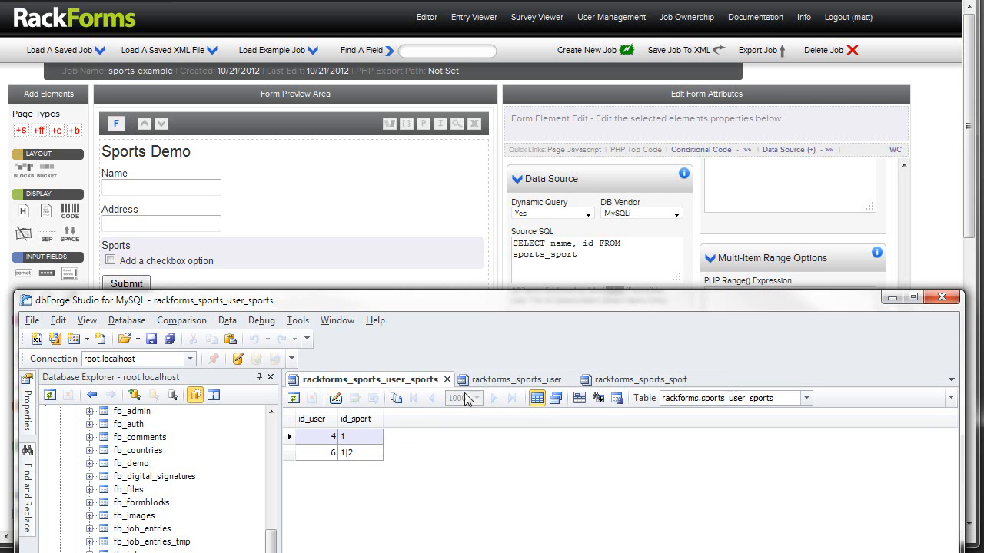
pyautogui.click(531, 379)
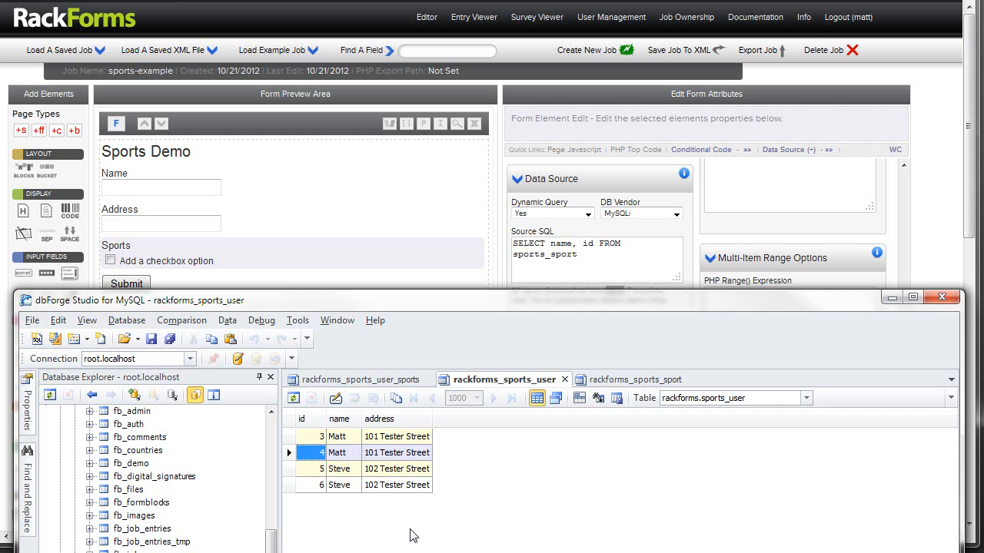
pyautogui.click(388, 380)
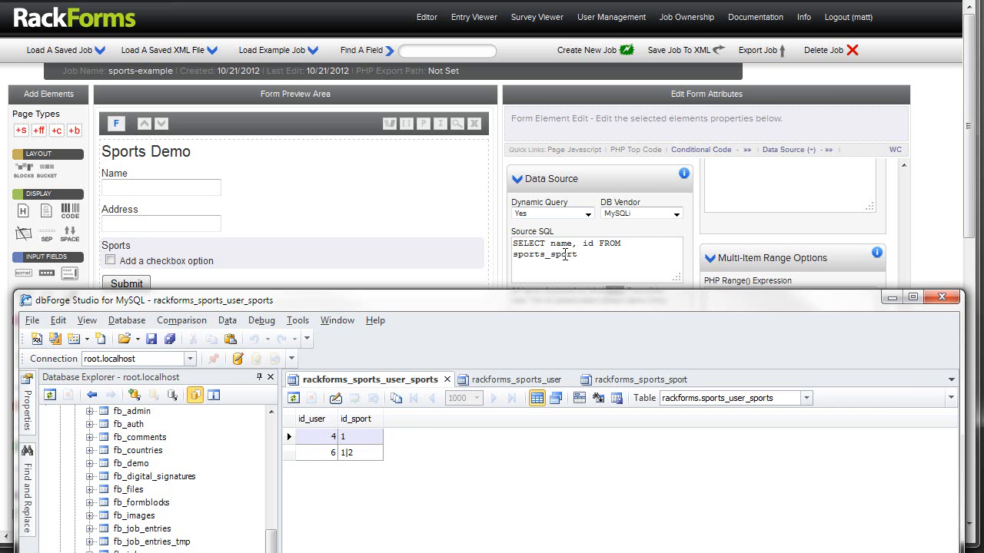
pyautogui.click(624, 382)
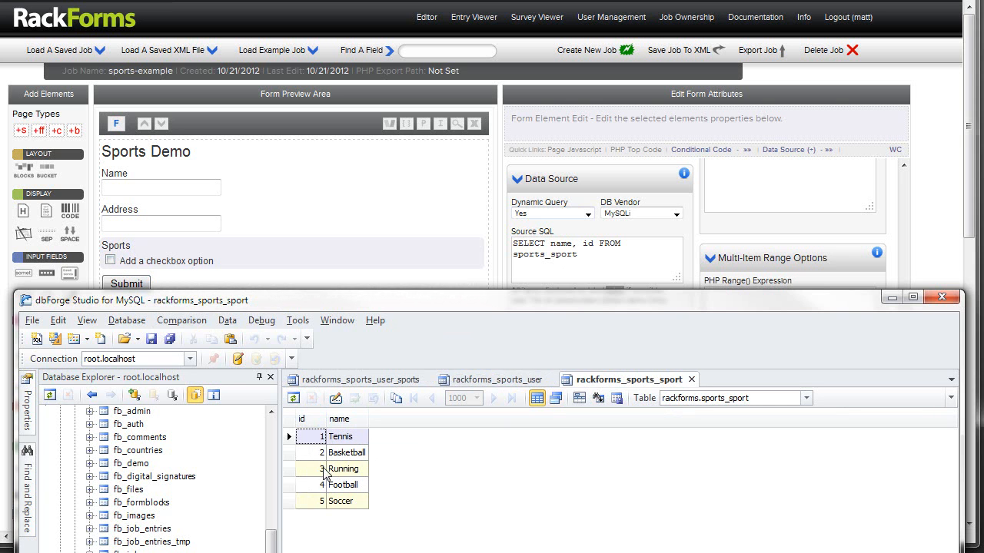
# Step: Return to RackForms and examine the SQL code and variables of the Confirmation Page's first Send Result to External SQL element
pyautogui.click(322, 226)
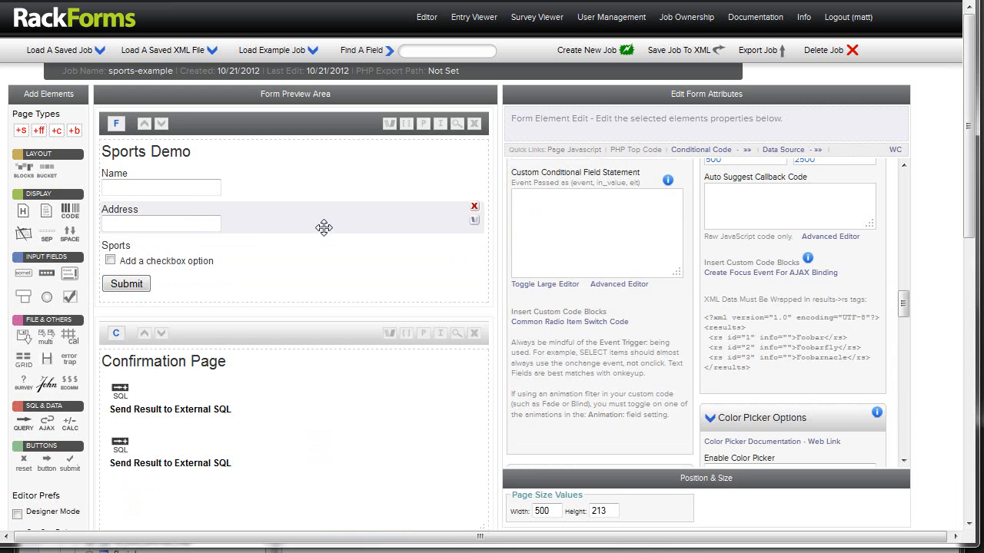
pyautogui.scroll(-5, 264, 334)
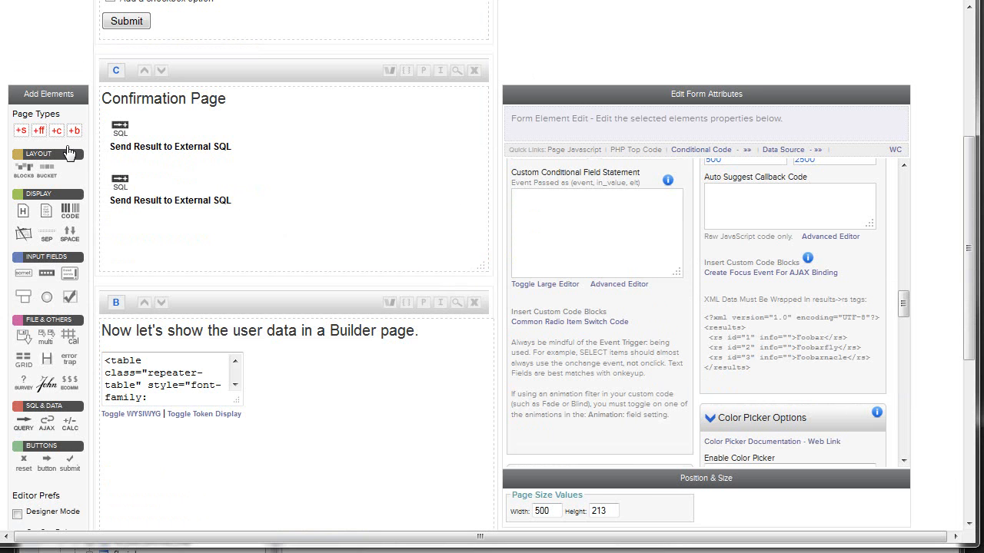
pyautogui.click(171, 135)
pyautogui.moveTo(903, 396); pyautogui.dragTo(901, 198)
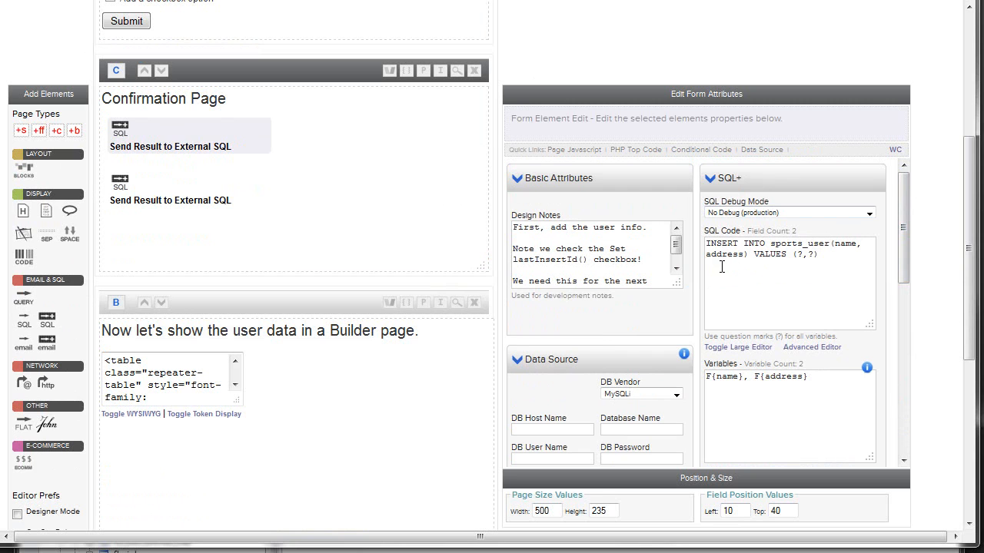
pyautogui.moveTo(840, 266); pyautogui.dragTo(654, 235)
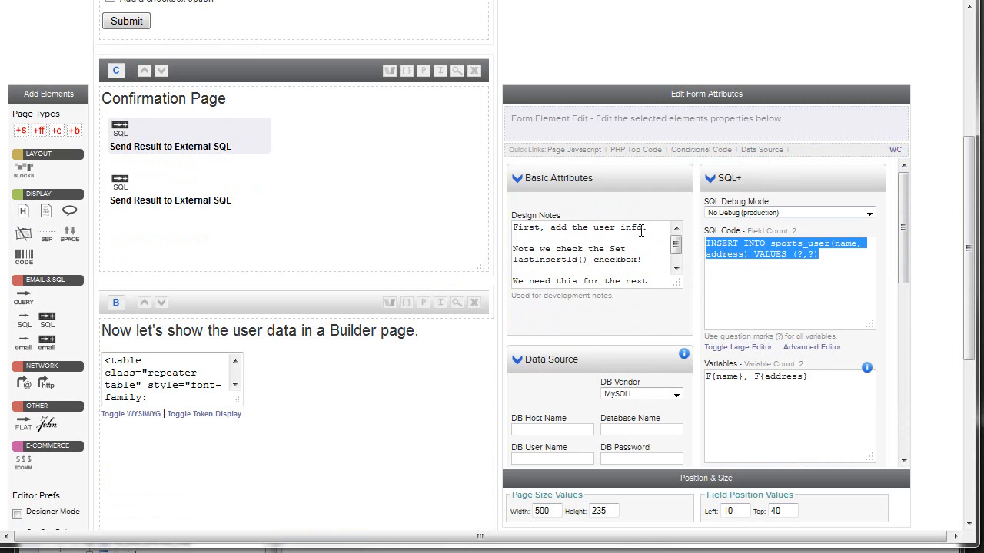
pyautogui.click(815, 282)
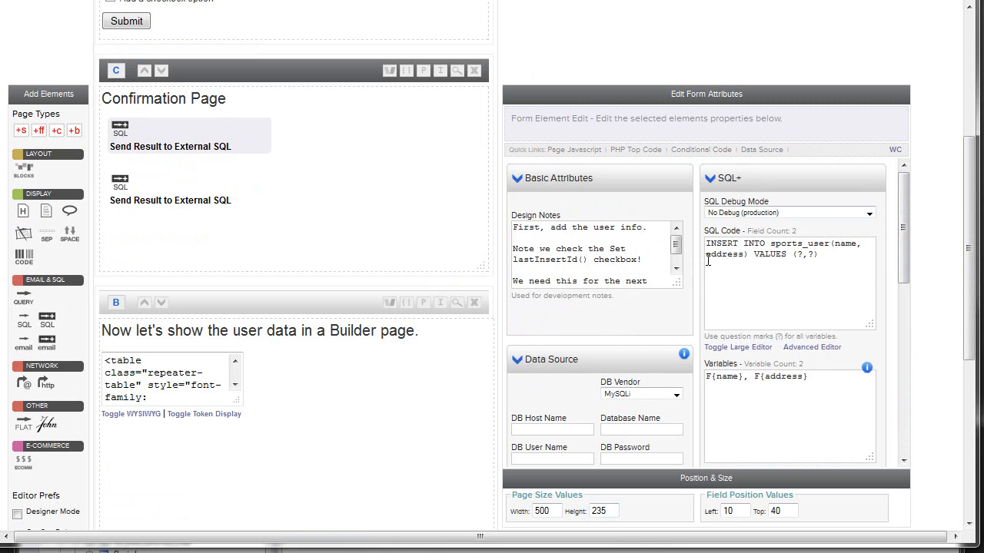
pyautogui.moveTo(714, 380); pyautogui.dragTo(708, 377)
# Step: Compare the sports_user table in dbForge Studio with the Name and Address fields of the Sports Demo form in RackForms
pyautogui.hotkey('alt', 'Tab')
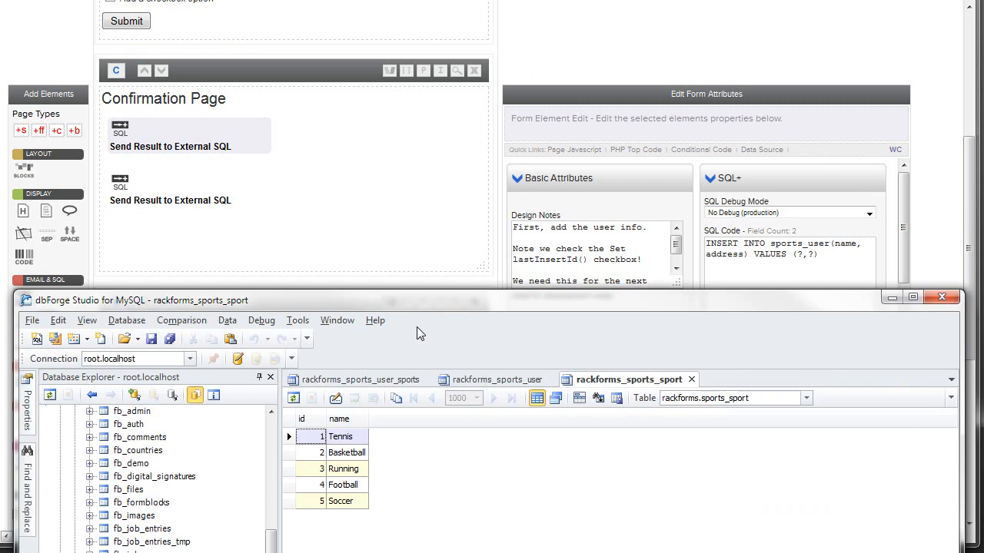
pyautogui.click(506, 380)
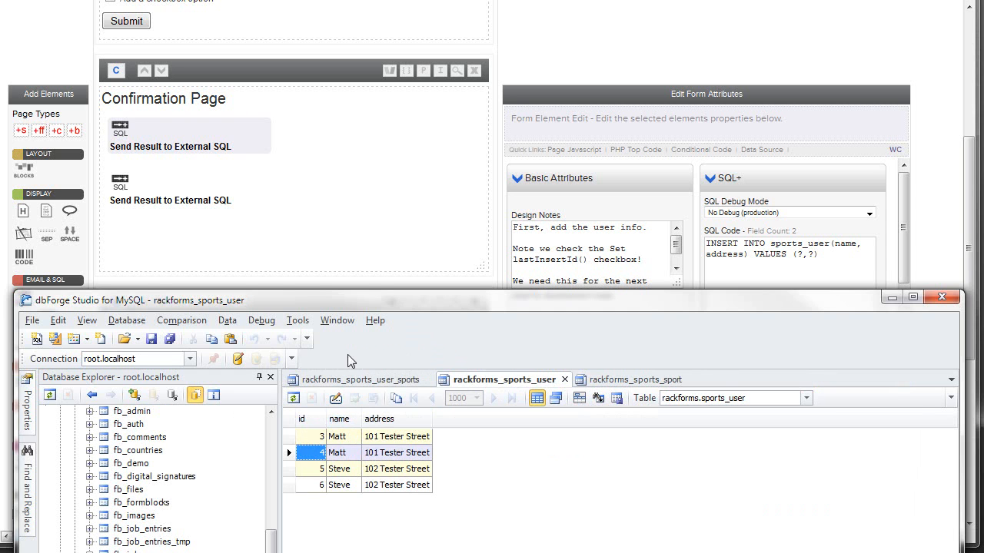
pyautogui.click(285, 185)
pyautogui.scroll(3, 292, 181)
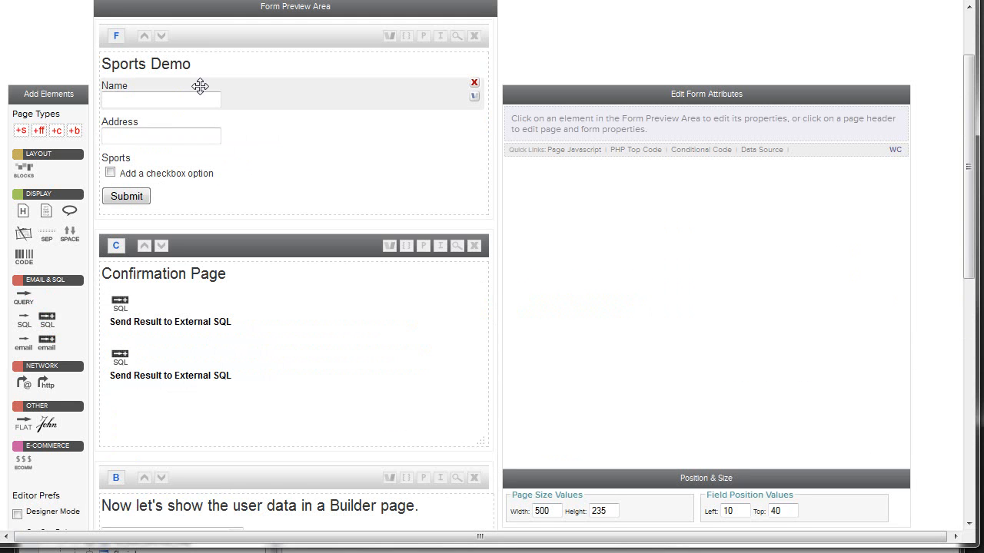
pyautogui.click(387, 551)
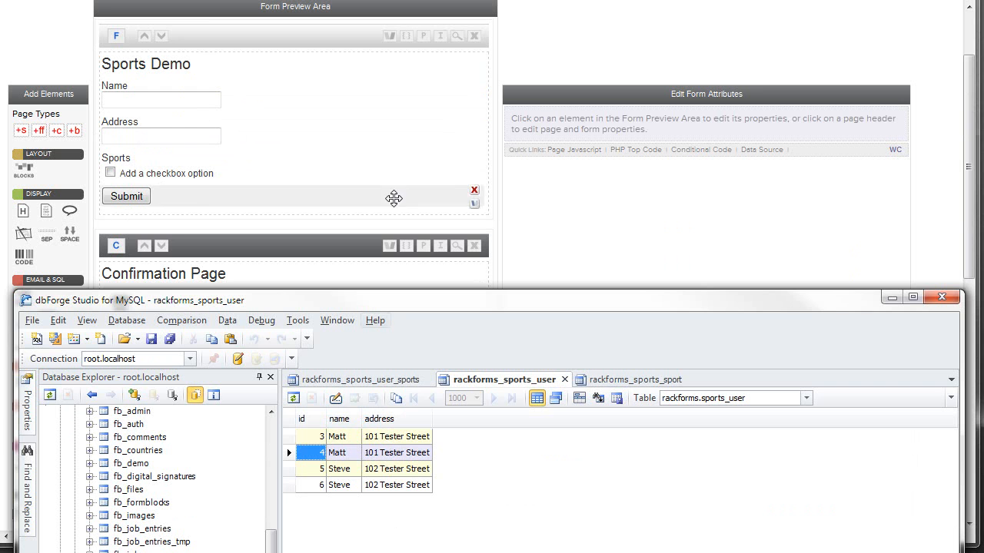
# Step: Return to RackForms and reopen the properties of the Confirmation Page's first Send Result to External SQL element
pyautogui.click(386, 174)
pyautogui.click(196, 335)
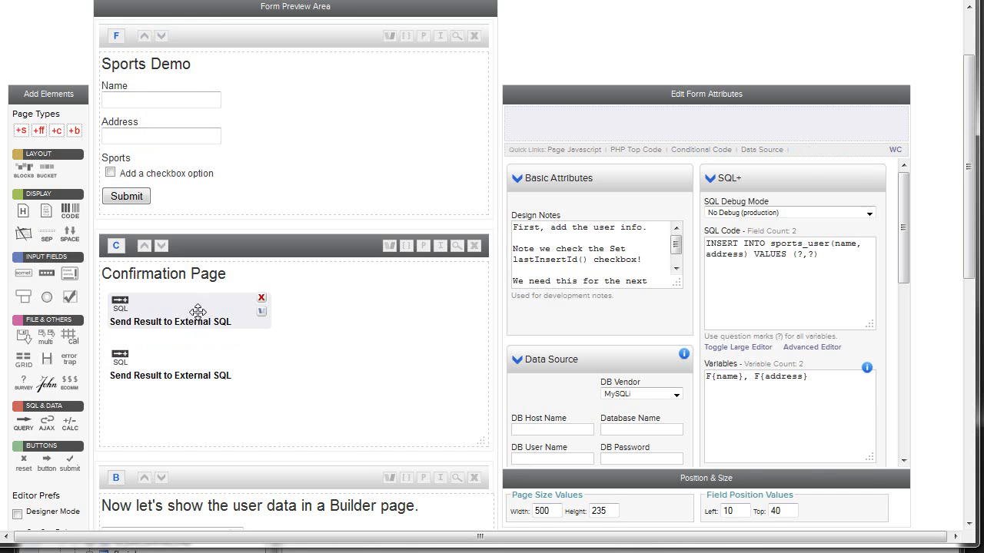
# Step: Compare the first SQL element's Set lastInsertId() option with the id column's properties in the sports_user table design in dbForge Studio
pyautogui.moveTo(903, 249); pyautogui.dragTo(905, 376)
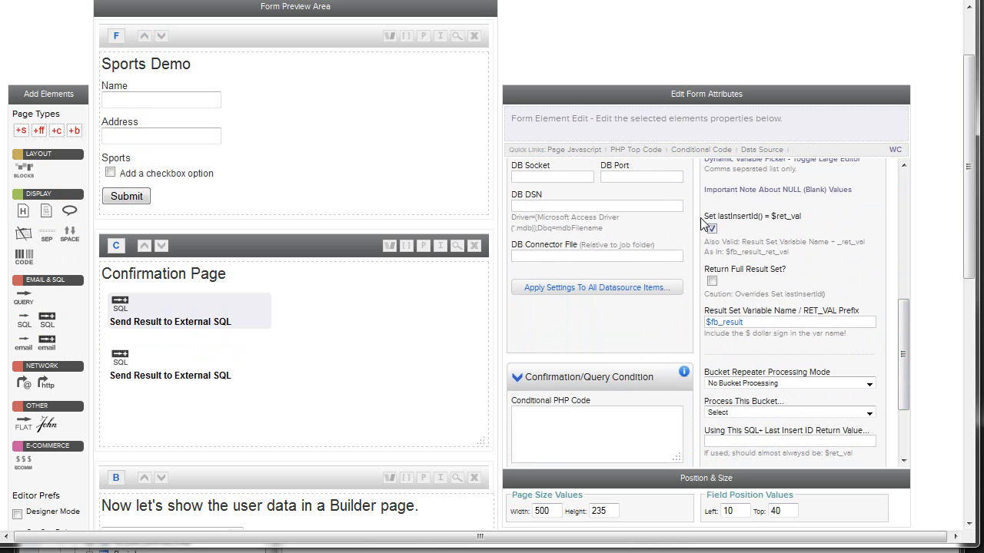
pyautogui.hotkey('alt', 'Tab')
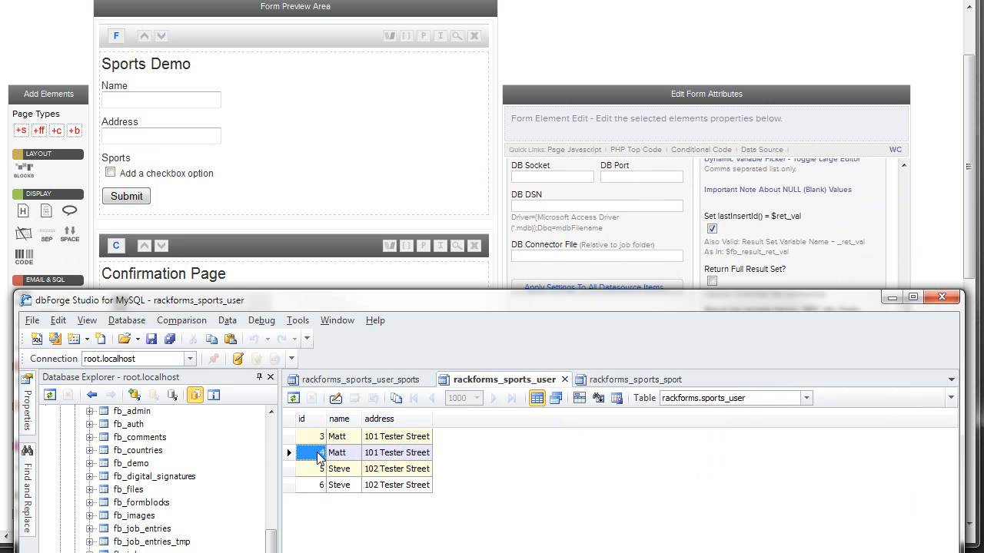
pyautogui.rightClick(144, 551)
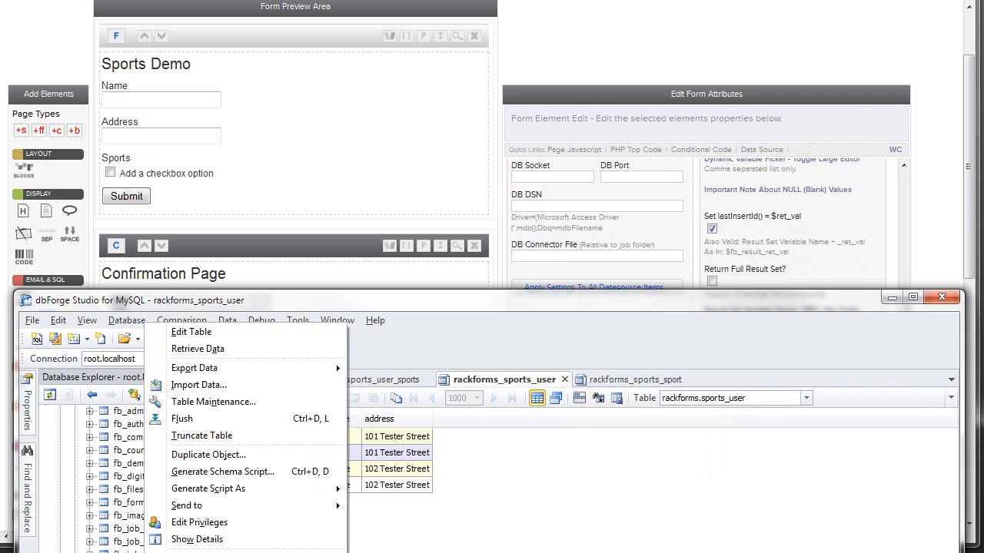
pyautogui.click(415, 520)
pyautogui.rightClick(129, 552)
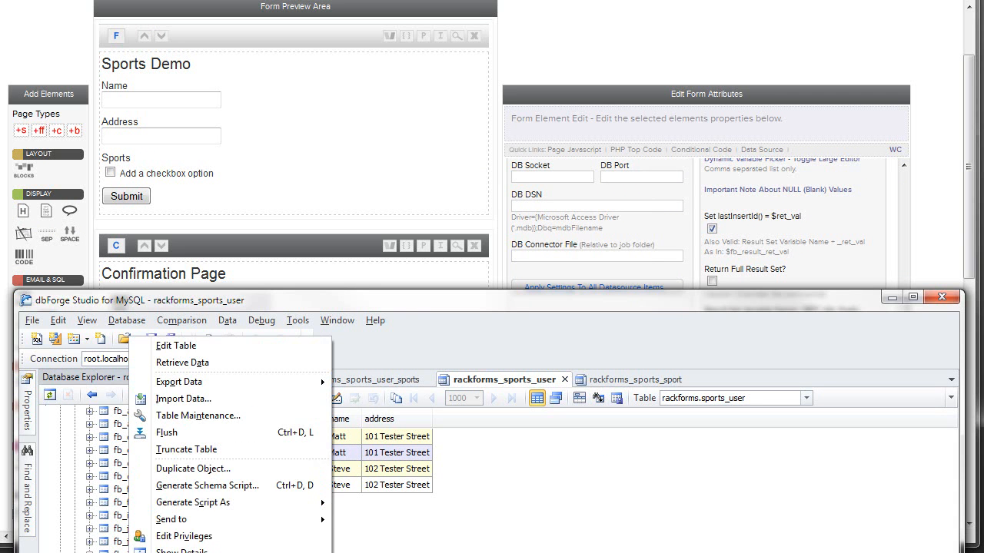
pyautogui.click(176, 346)
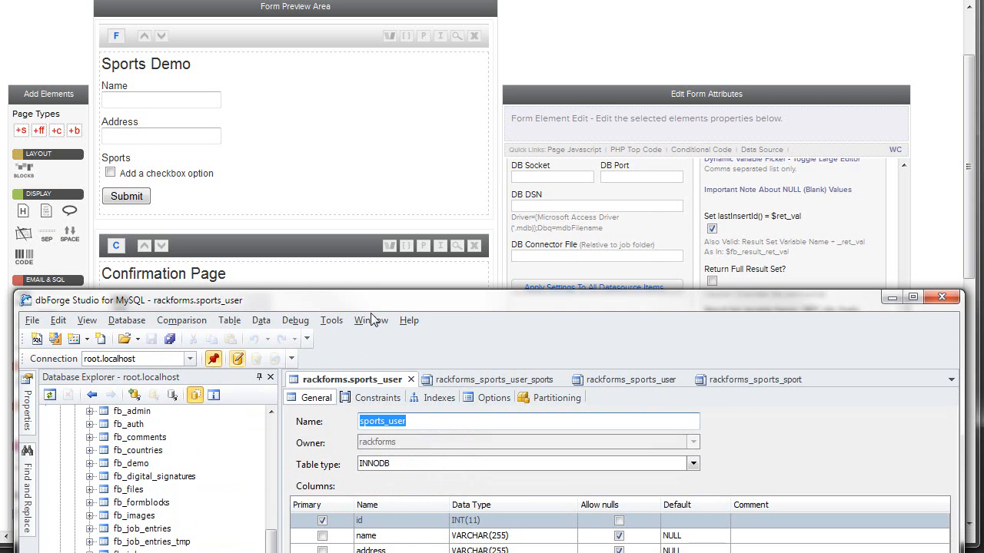
pyautogui.moveTo(386, 307); pyautogui.dragTo(378, 20)
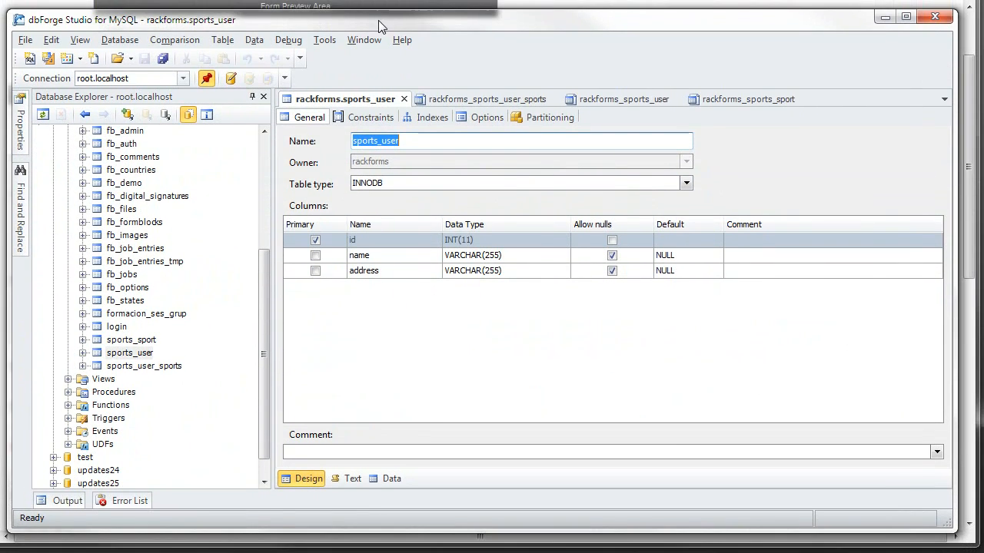
pyautogui.doubleClick(366, 242)
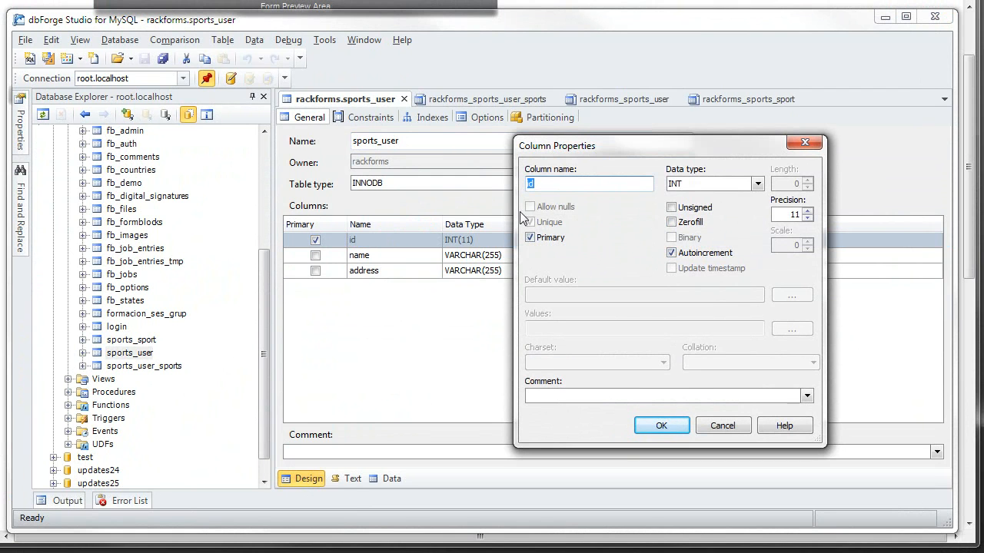
pyautogui.click(722, 425)
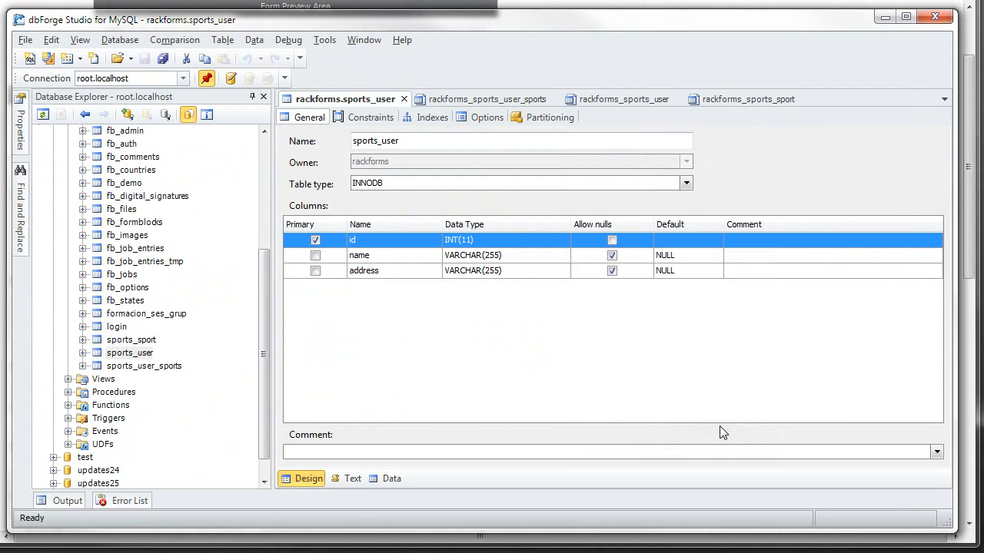
pyautogui.click(404, 98)
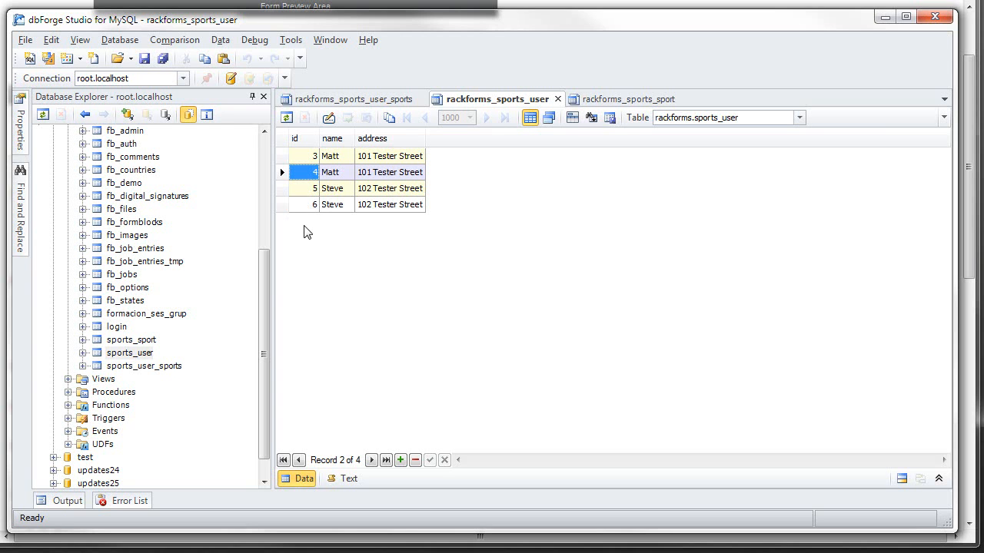
# Step: Append a record to the sports_user table, filling in the user's name and street address
pyautogui.click(354, 99)
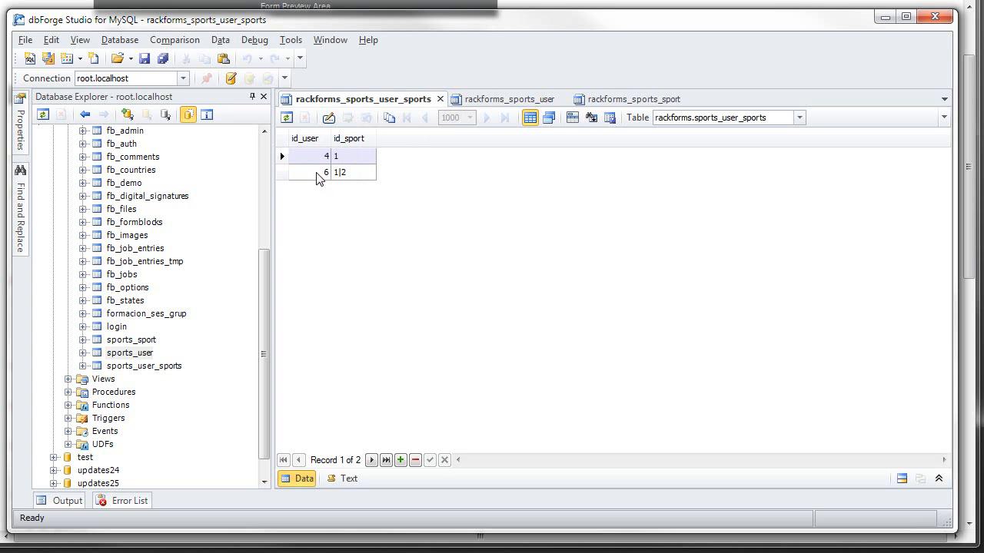
pyautogui.click(457, 98)
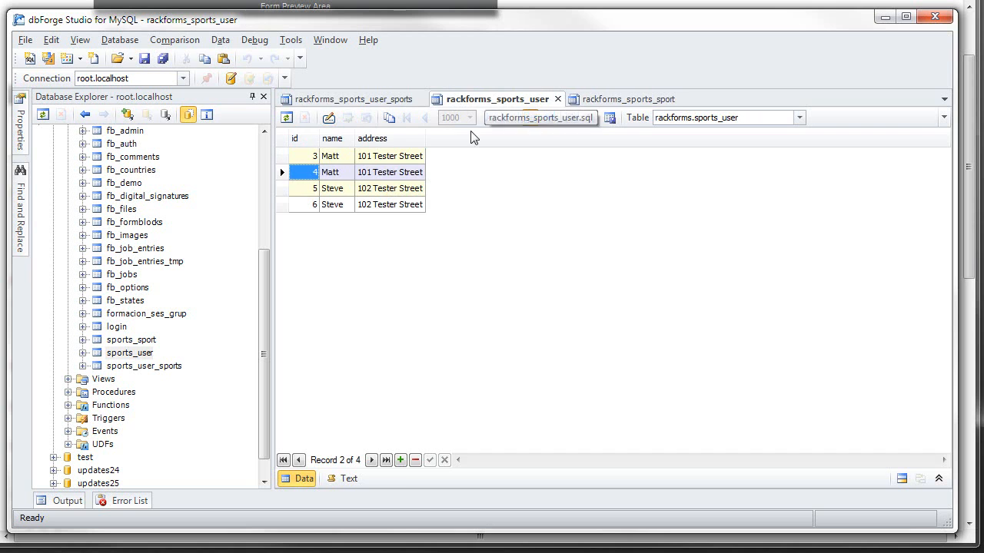
pyautogui.click(402, 459)
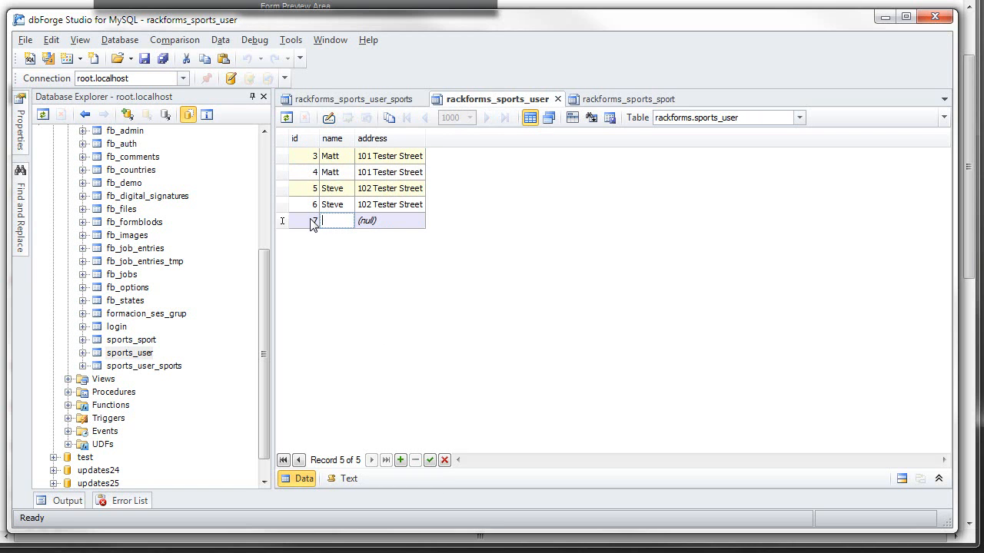
pyautogui.write('John')
pyautogui.press('Tab')
pyautogui.write('103')
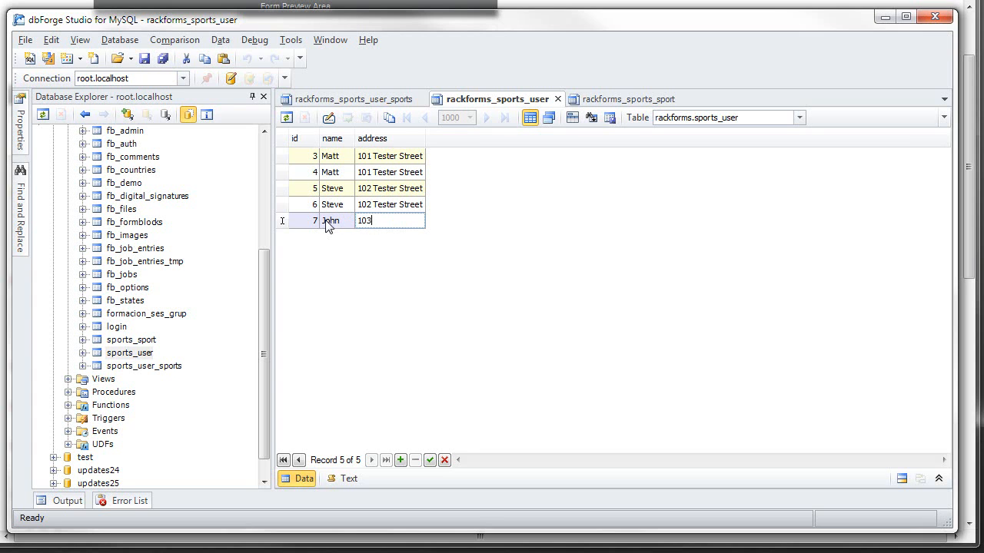
pyautogui.write(' Tester Street')
pyautogui.click(401, 212)
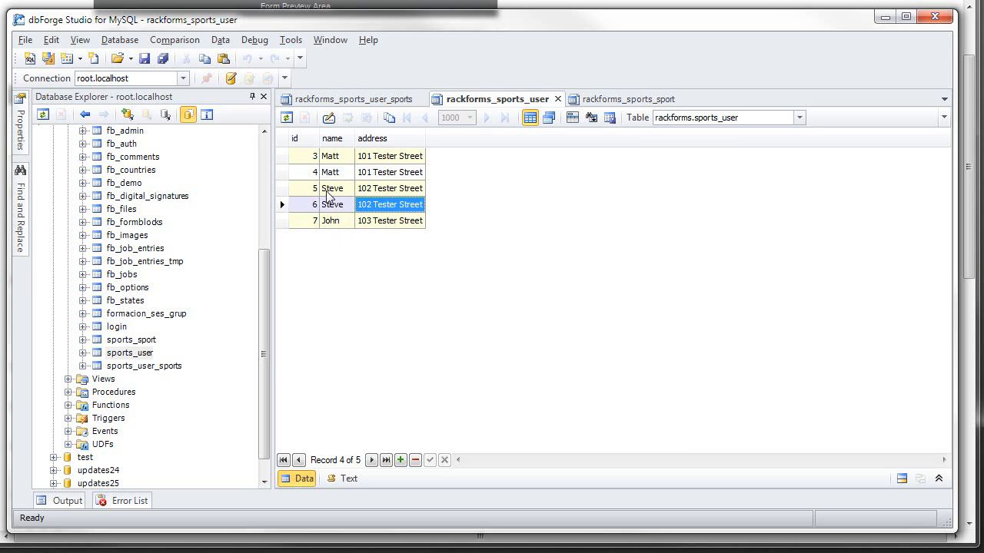
# Step: Append a record to the sports_user_sports table with id_user 7 and id_sport 1|3
pyautogui.click(355, 99)
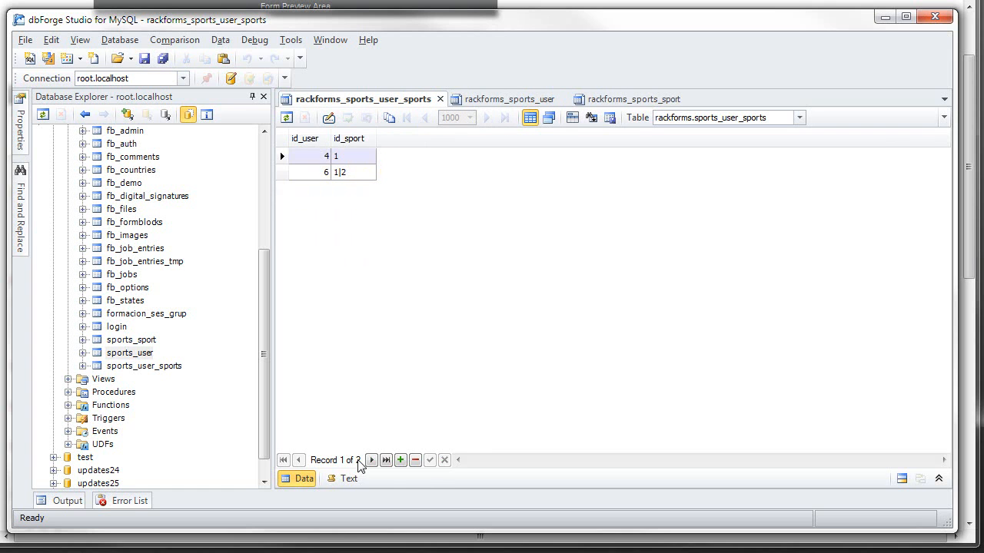
pyautogui.click(401, 460)
pyautogui.write('7')
pyautogui.click(362, 193)
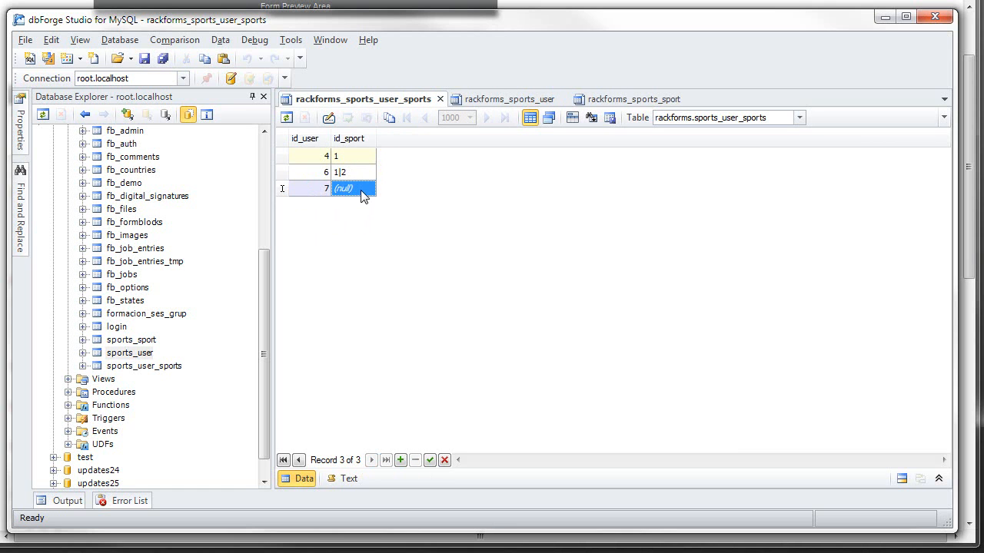
pyautogui.write('1')
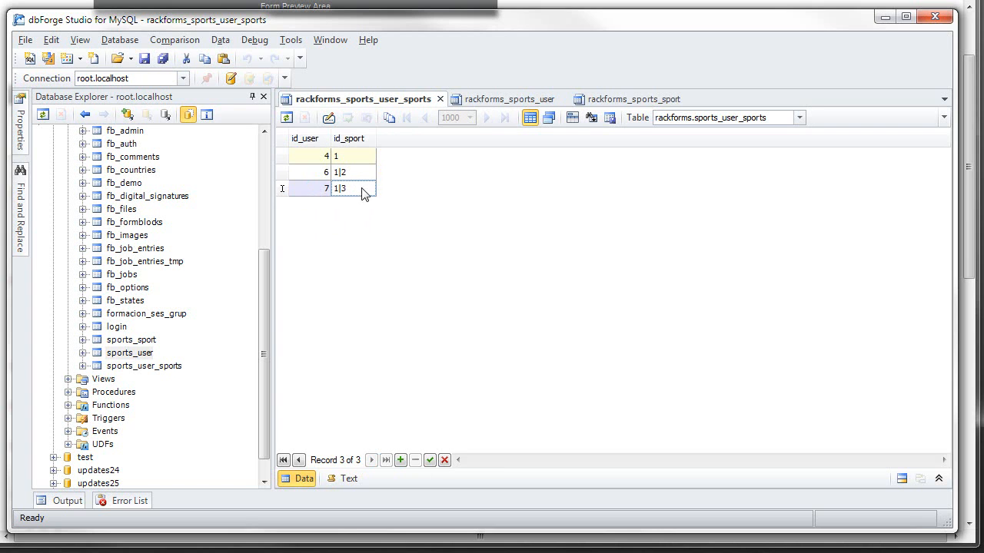
pyautogui.write('|3')
pyautogui.click(364, 174)
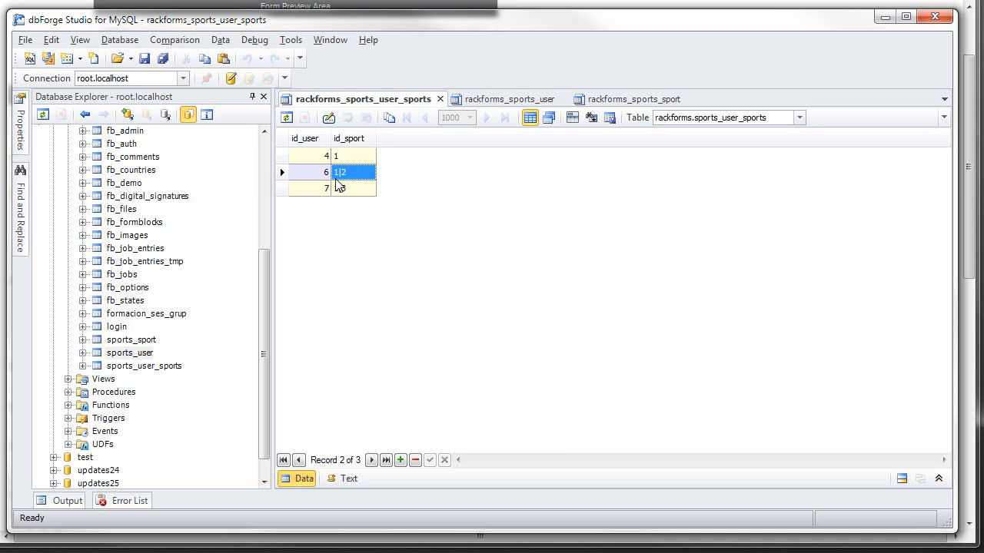
# Step: Compare the user ids in sports_user and sports_user_sports, and examine the Set lastInsertId() = $ret_val option back in RackForms
pyautogui.click(509, 99)
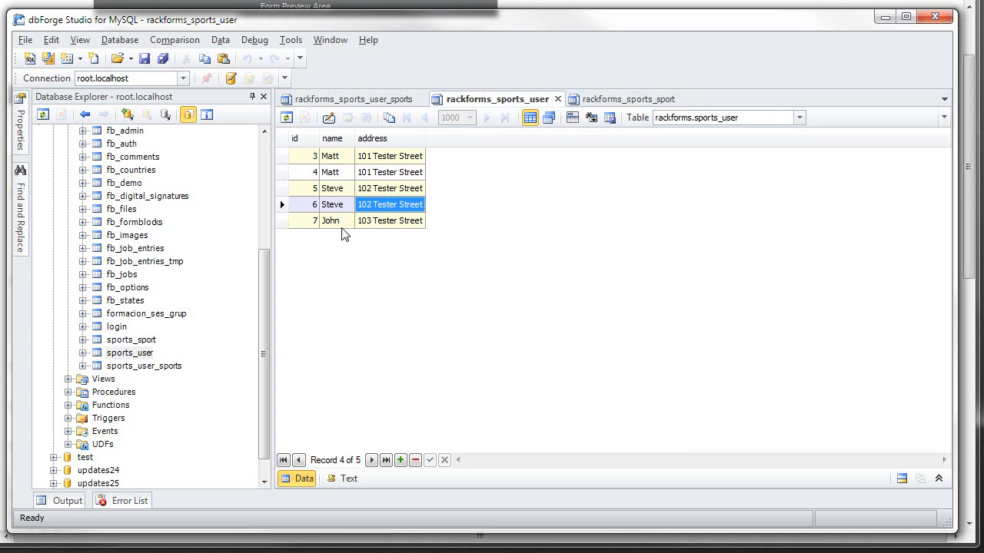
pyautogui.click(372, 101)
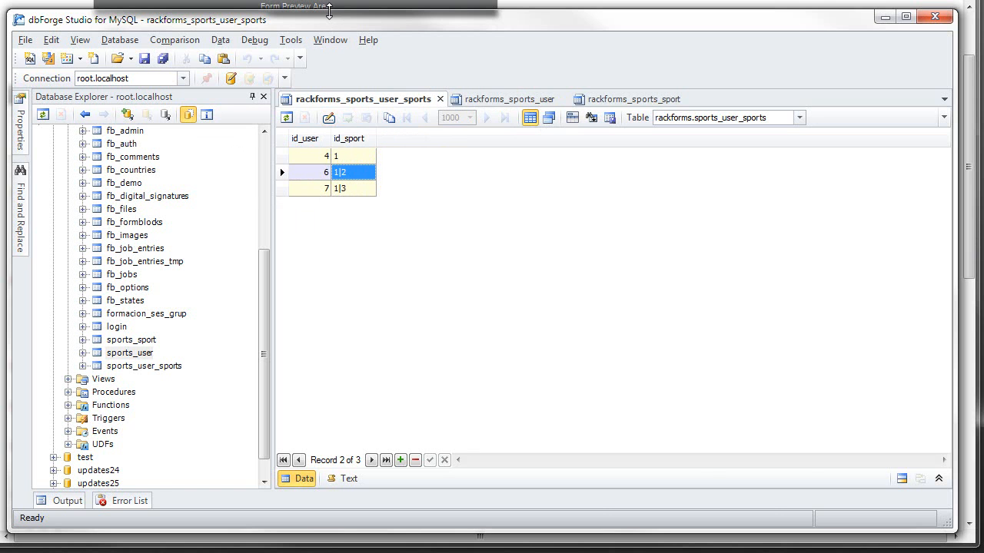
pyautogui.hotkey('alt', 'Tab')
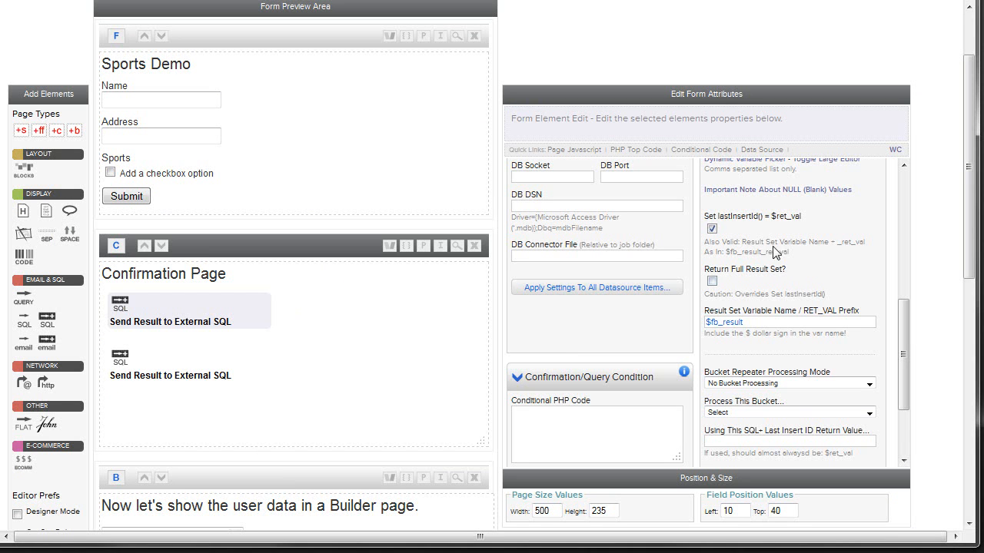
pyautogui.moveTo(704, 217)
pyautogui.mouseDown()
pyautogui.moveTo(778, 222)
pyautogui.moveTo(703, 215)
pyautogui.mouseUp()
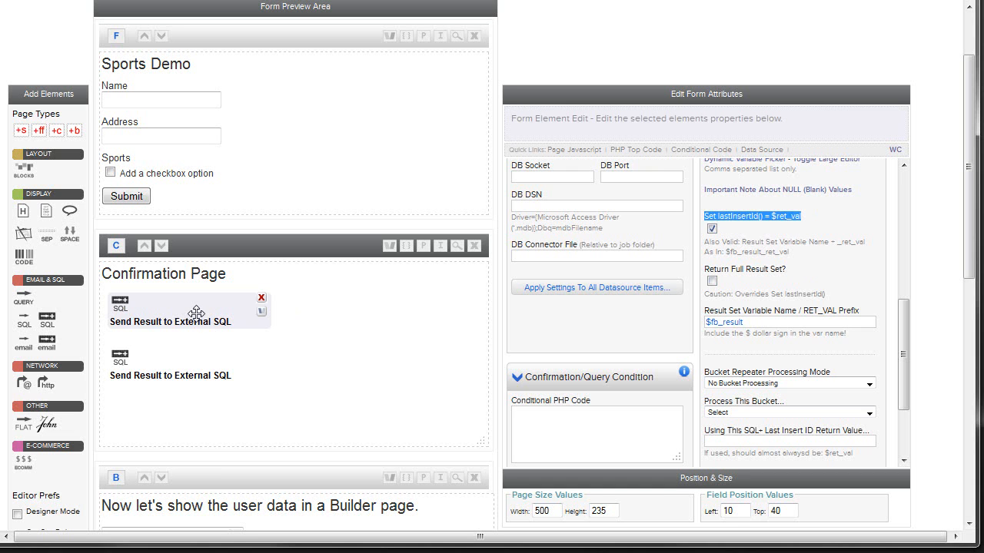
pyautogui.moveTo(807, 223); pyautogui.dragTo(774, 223)
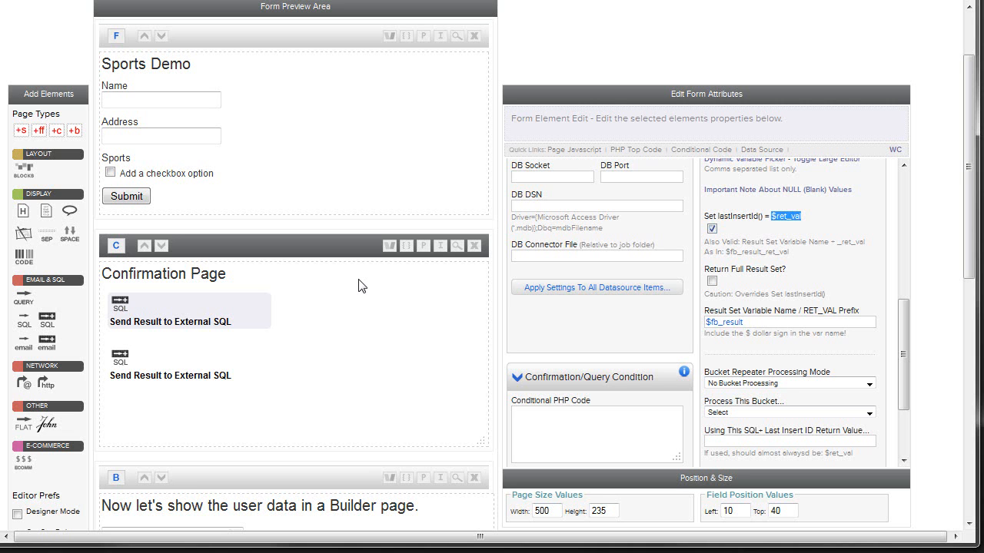
# Step: Open the second Send Result to External SQL element's properties and compare its INSERT code with the sports_user_sports table in dbForge Studio
pyautogui.click(157, 363)
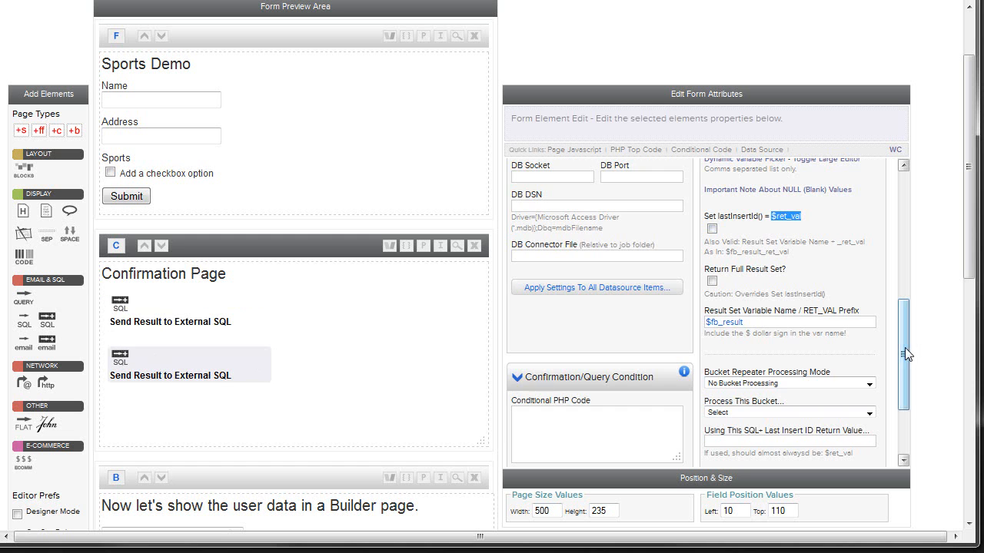
pyautogui.moveTo(906, 347); pyautogui.dragTo(904, 223)
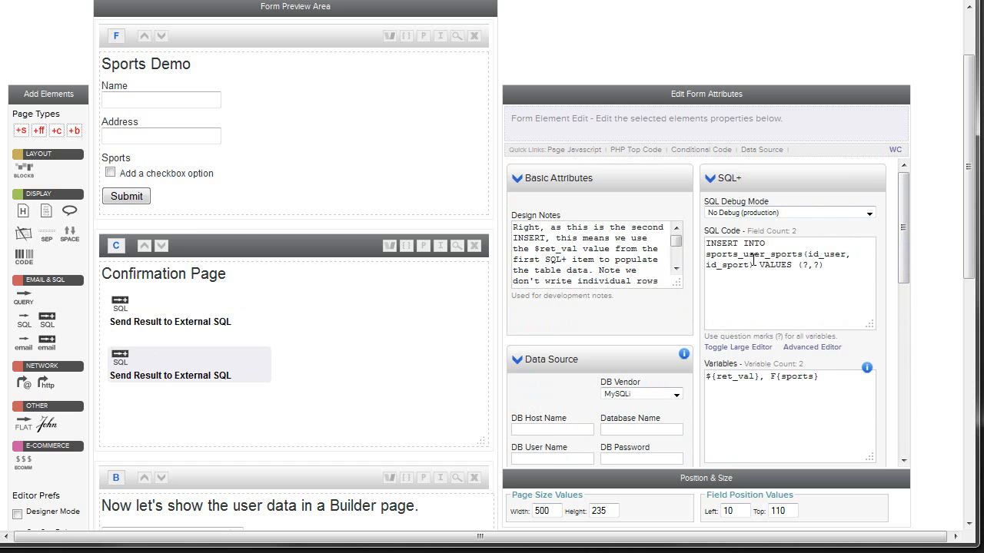
pyautogui.moveTo(802, 256)
pyautogui.mouseDown()
pyautogui.moveTo(777, 261)
pyautogui.moveTo(813, 258)
pyautogui.mouseUp()
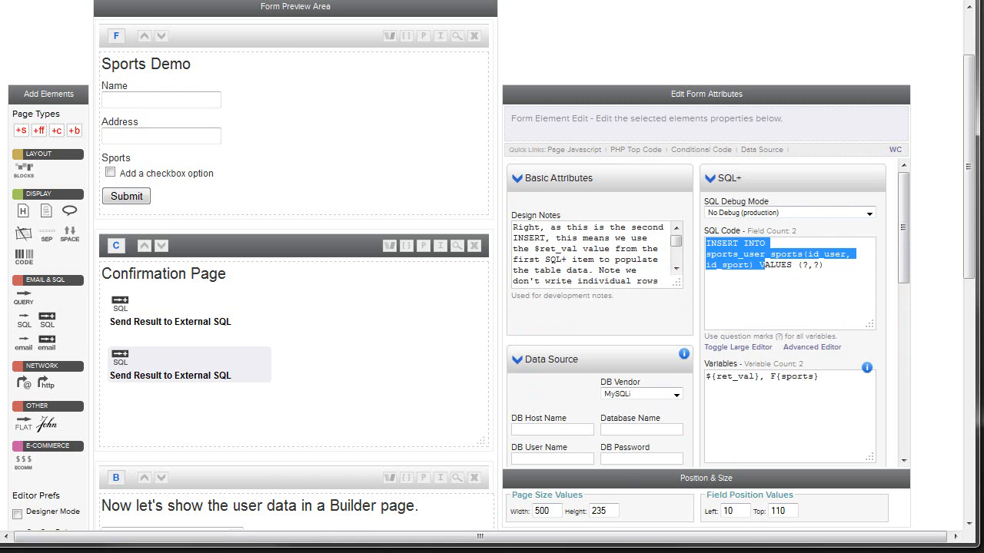
pyautogui.hotkey('alt', 'Tab')
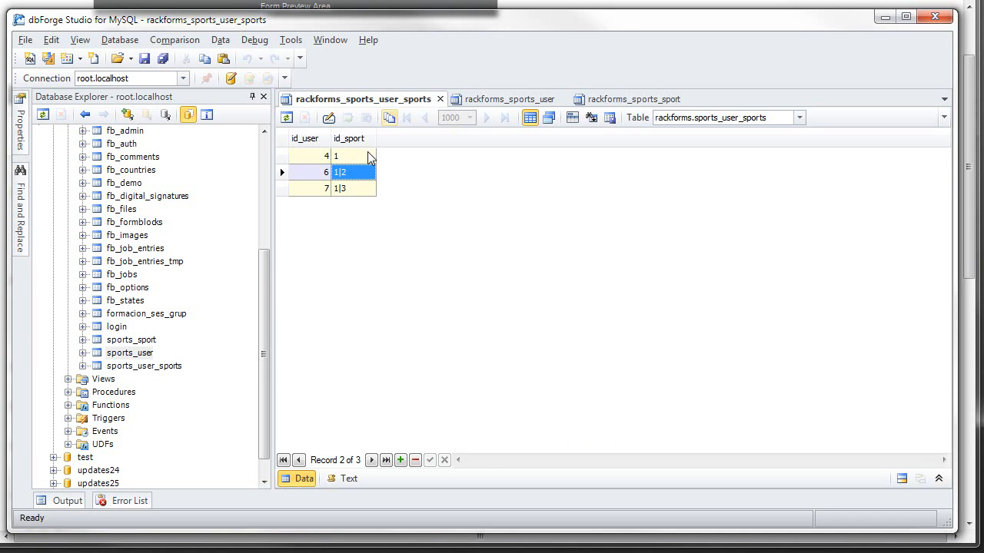
pyautogui.hotkey('alt', 'Tab')
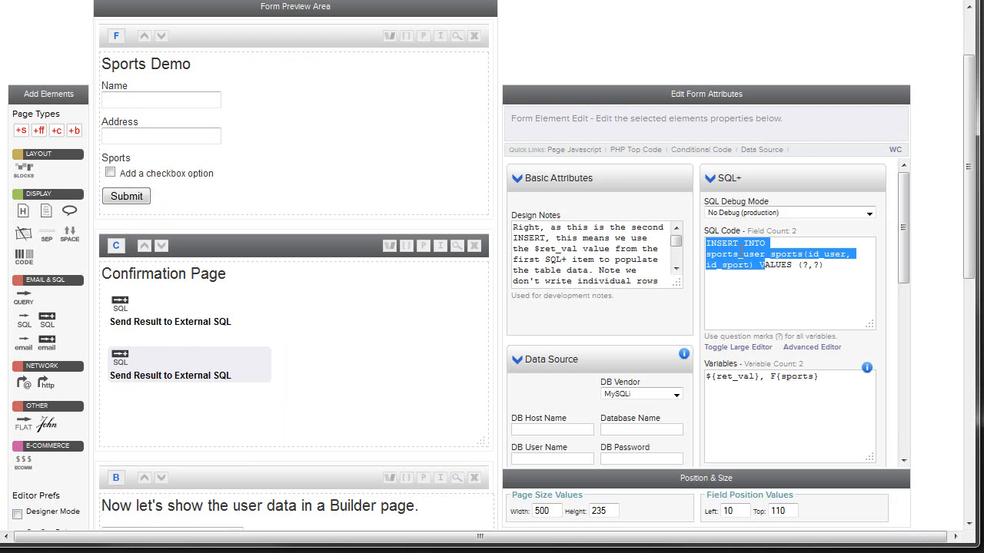
pyautogui.click(739, 254)
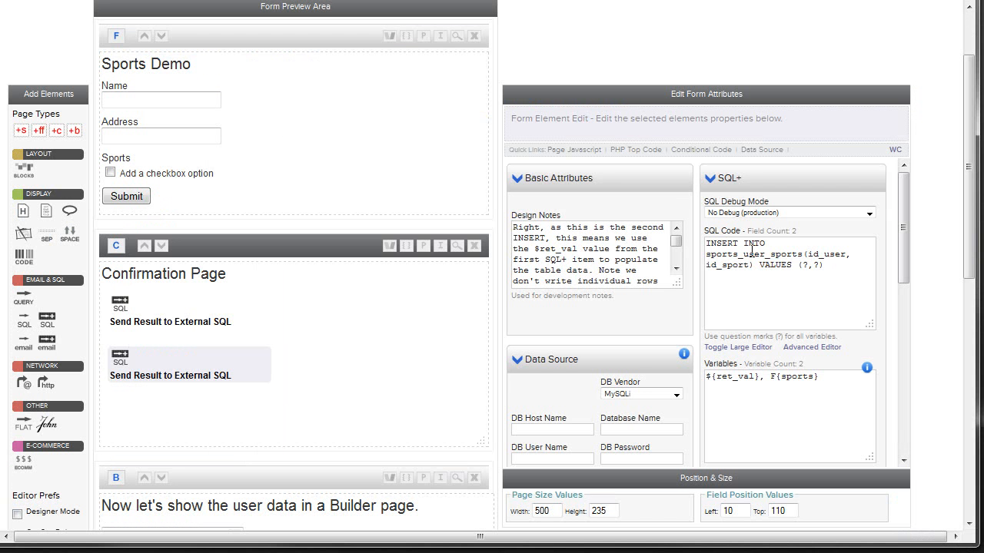
pyautogui.moveTo(809, 254); pyautogui.dragTo(845, 256)
pyautogui.hotkey('alt', 'Tab')
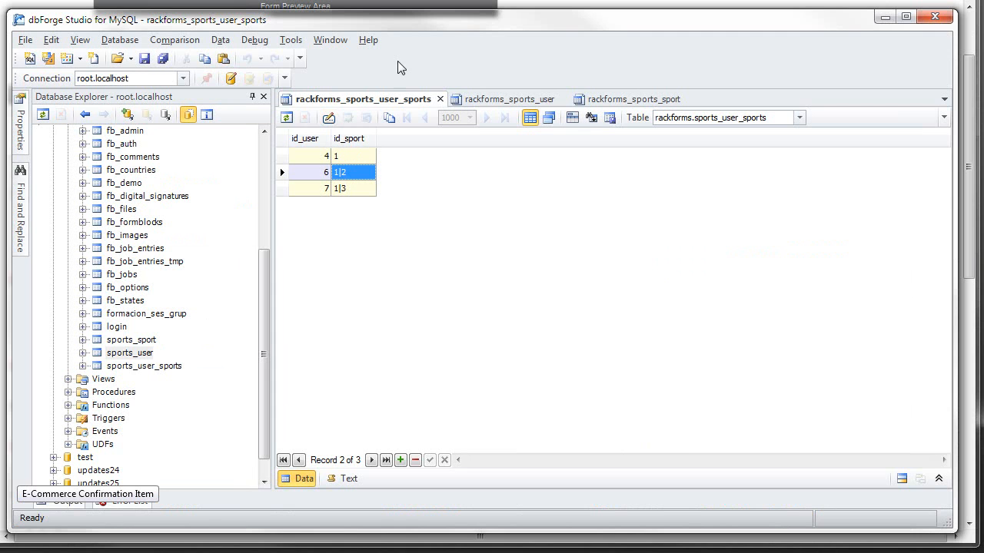
pyautogui.moveTo(415, 26); pyautogui.dragTo(435, 317)
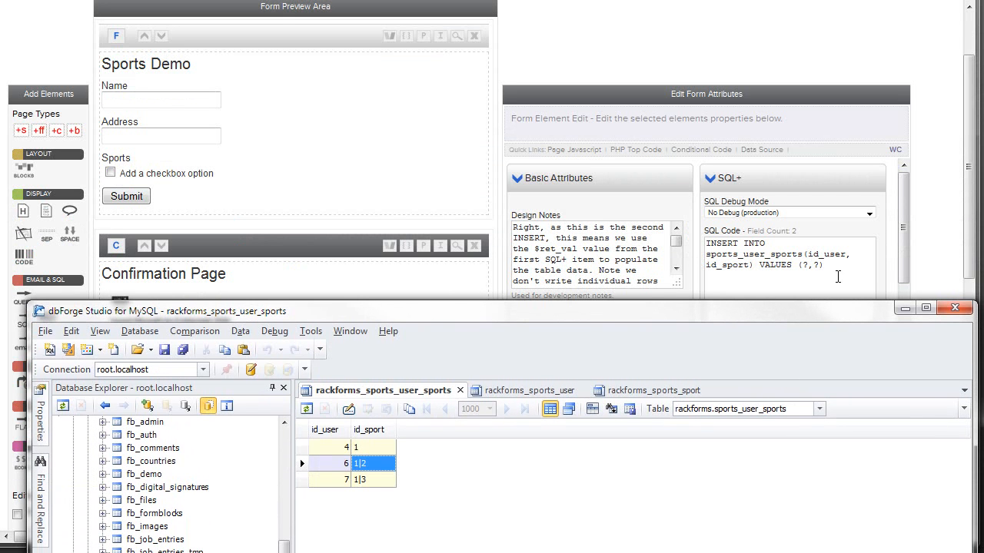
# Step: Return to RackForms and match the second SQL element's value placeholders to its ${ret_val} and F{sports} variables
pyautogui.moveTo(822, 264); pyautogui.dragTo(806, 266)
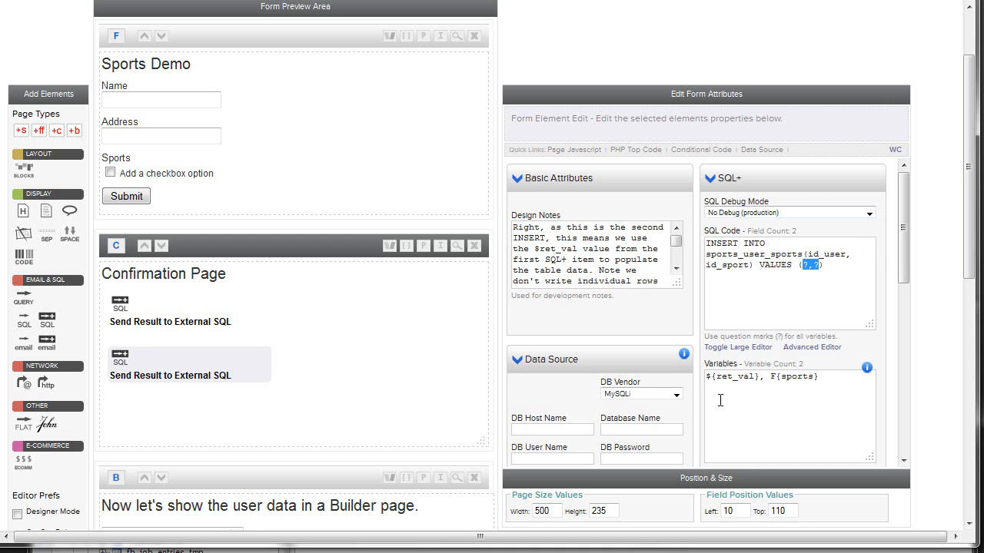
pyautogui.moveTo(761, 379); pyautogui.dragTo(707, 376)
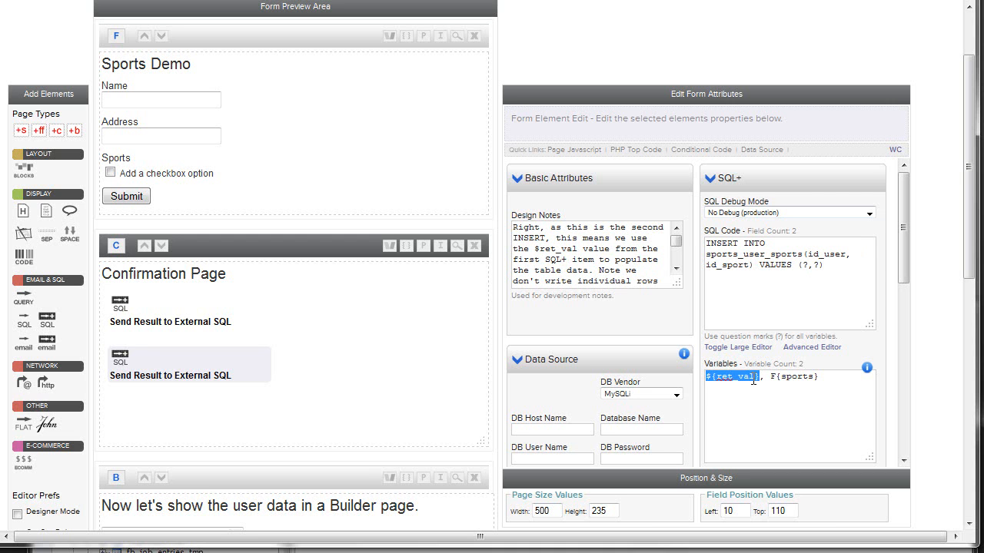
pyautogui.moveTo(769, 376); pyautogui.dragTo(828, 378)
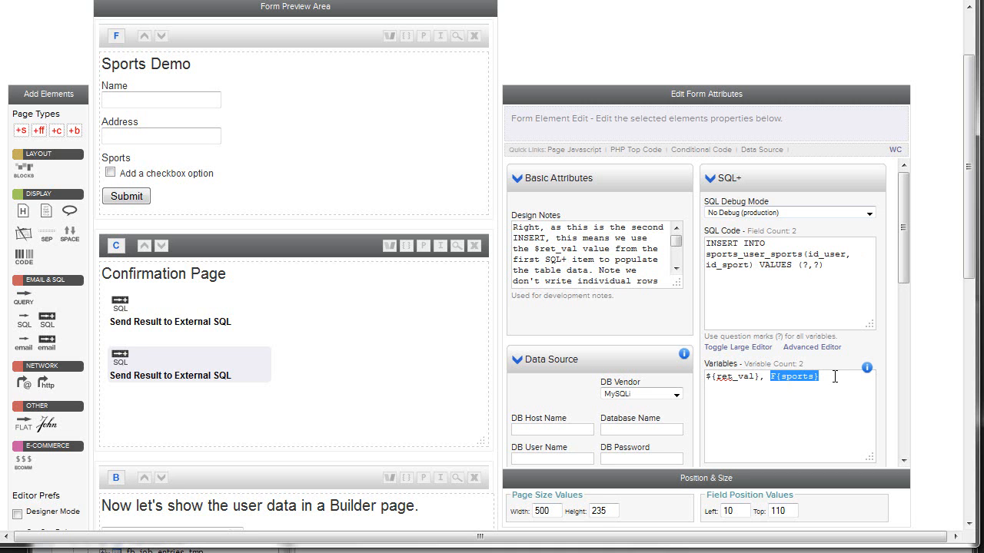
pyautogui.click(781, 382)
pyautogui.moveTo(762, 380); pyautogui.dragTo(707, 377)
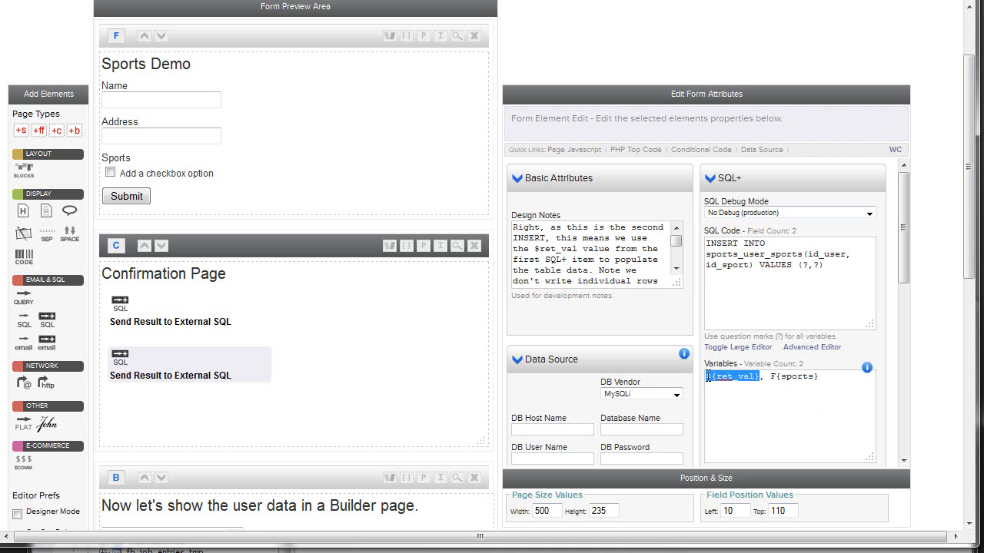
# Step: Select the first Send Result to External SQL element and examine its Set lastInsertId() = $ret_val option
pyautogui.click(171, 311)
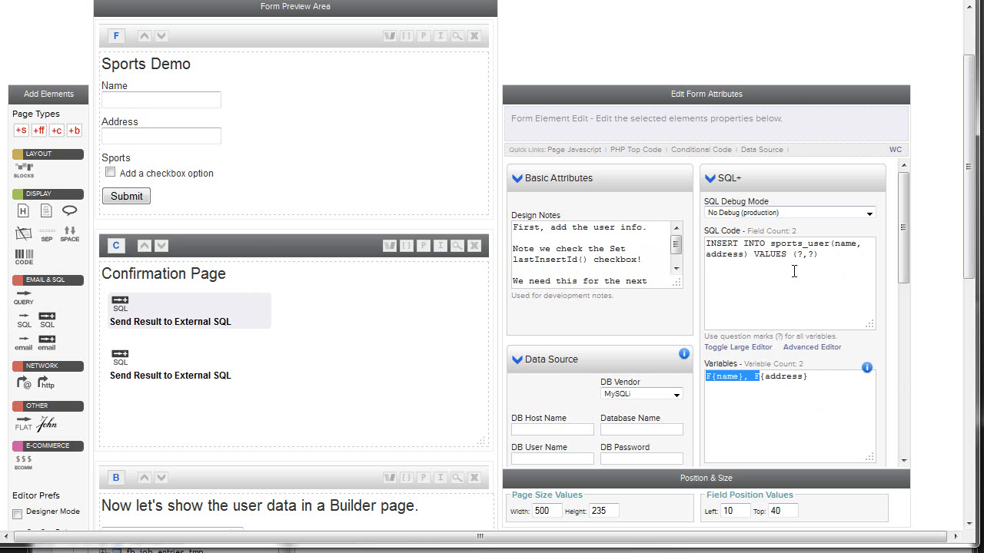
pyautogui.moveTo(903, 228); pyautogui.dragTo(902, 329)
pyautogui.moveTo(802, 281); pyautogui.dragTo(772, 283)
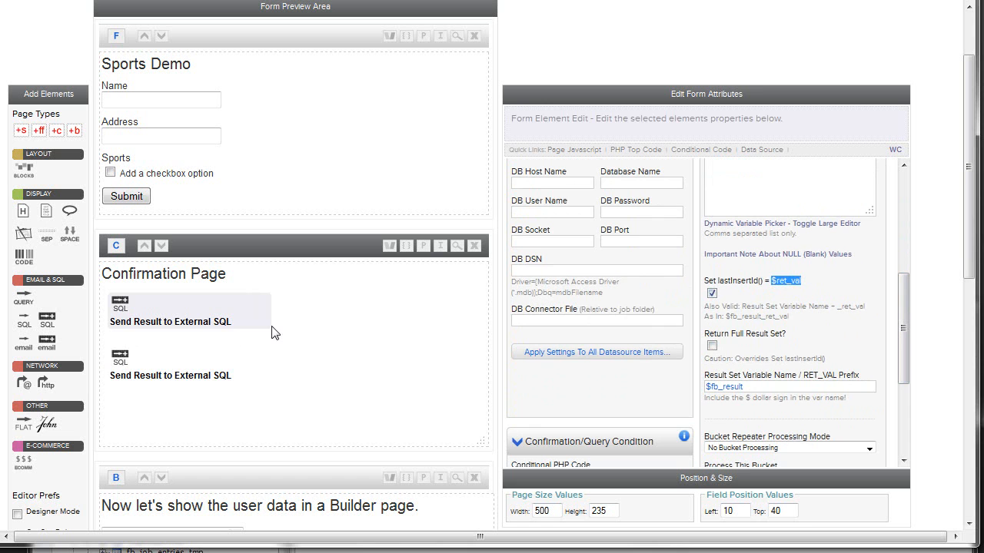
# Step: Open the second Send Result to External SQL element and examine the ${ret_val} token syntax in its variables
pyautogui.moveTo(165, 362)
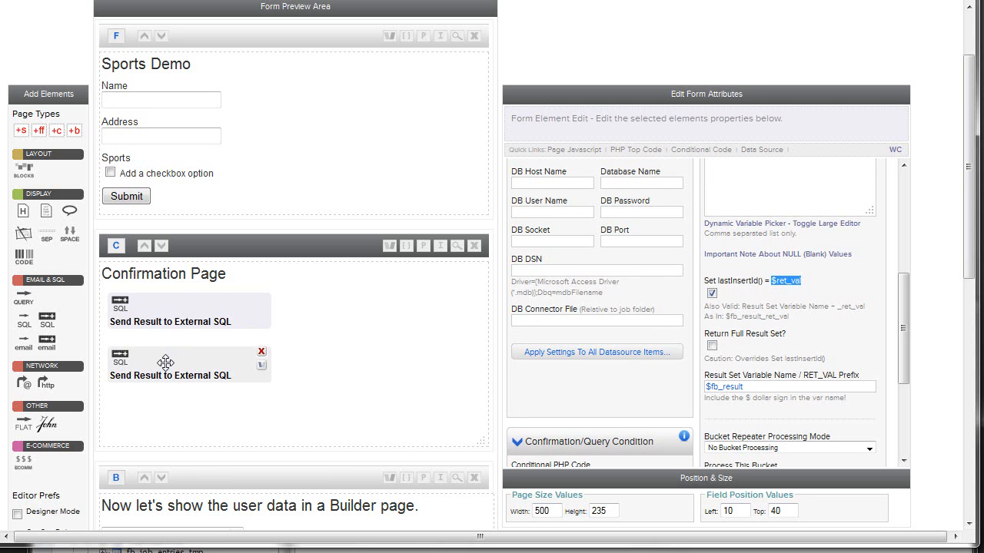
pyautogui.scroll(1, 904, 300)
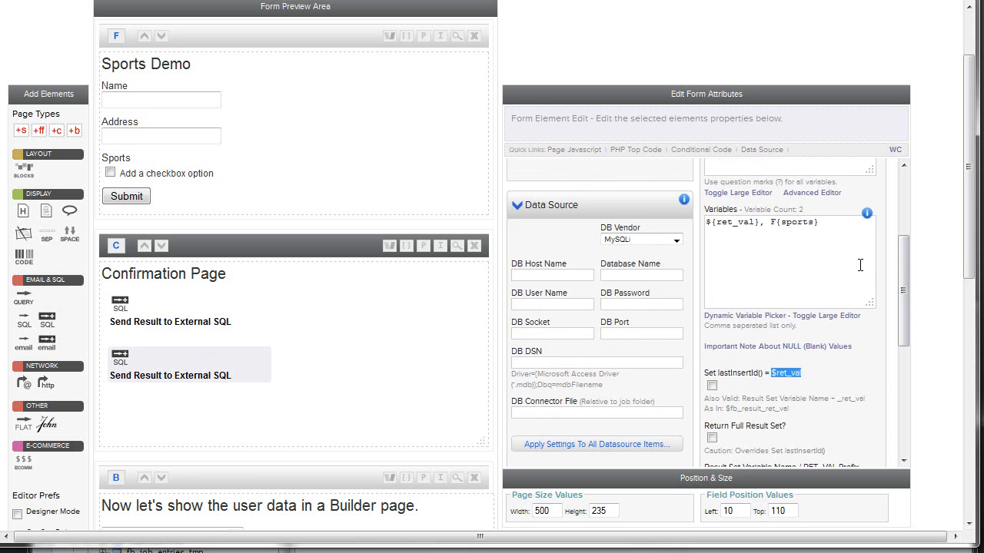
pyautogui.doubleClick(716, 224)
pyautogui.click(710, 223)
pyautogui.moveTo(711, 224); pyautogui.dragTo(756, 224)
pyautogui.click(775, 240)
pyautogui.moveTo(759, 222); pyautogui.dragTo(688, 219)
pyautogui.click(754, 241)
pyautogui.moveTo(717, 222); pyautogui.dragTo(753, 221)
pyautogui.moveTo(863, 213)
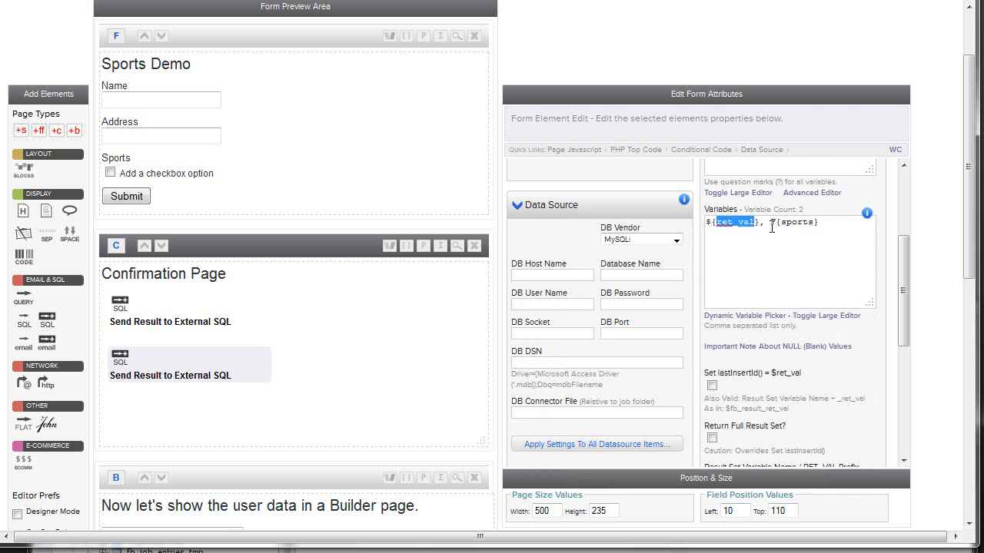
# Step: Compare the F{sports} variable with the Name/Value property of the Sports checkbox field
pyautogui.click(774, 223)
pyautogui.doubleClick(798, 223)
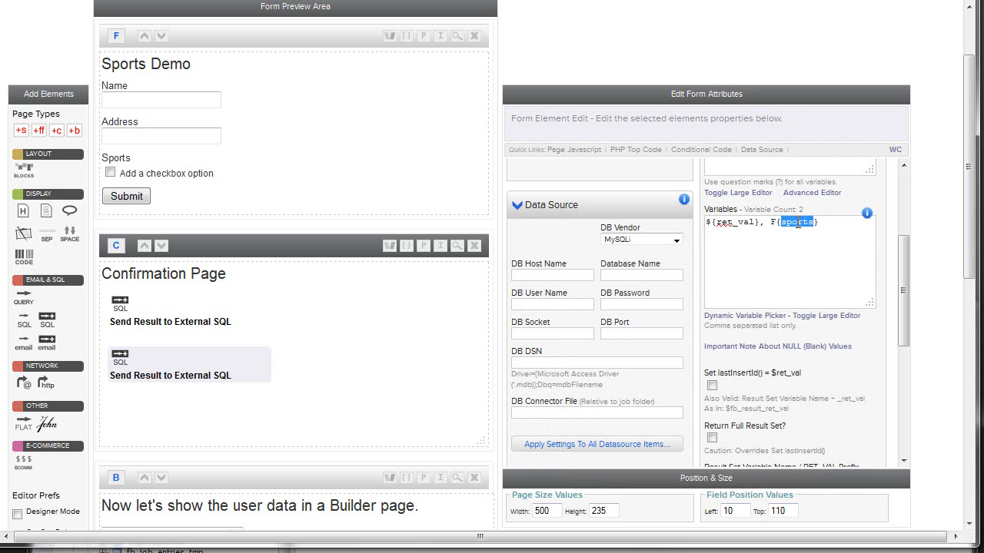
pyautogui.click(222, 162)
pyautogui.moveTo(547, 206); pyautogui.dragTo(465, 201)
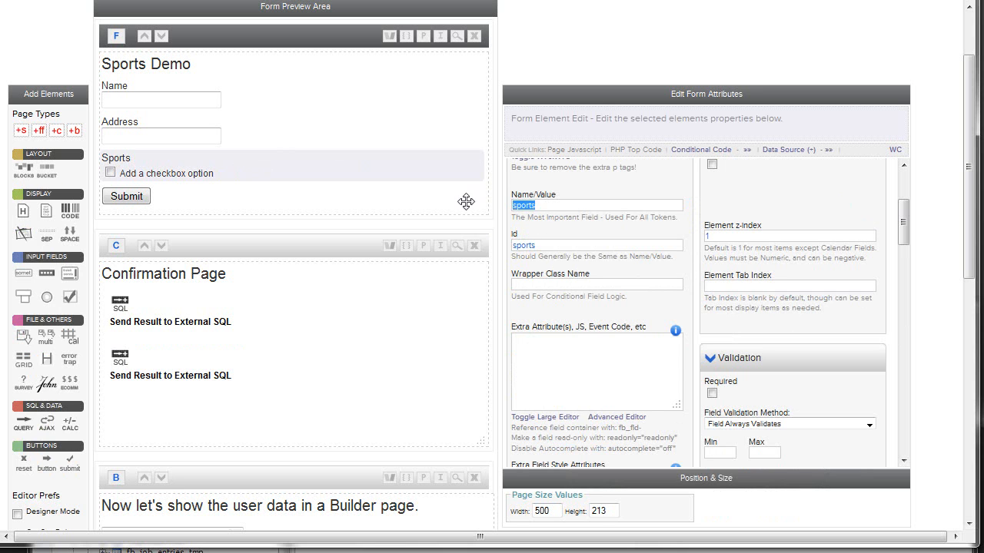
pyautogui.moveTo(905, 226); pyautogui.dragTo(901, 185)
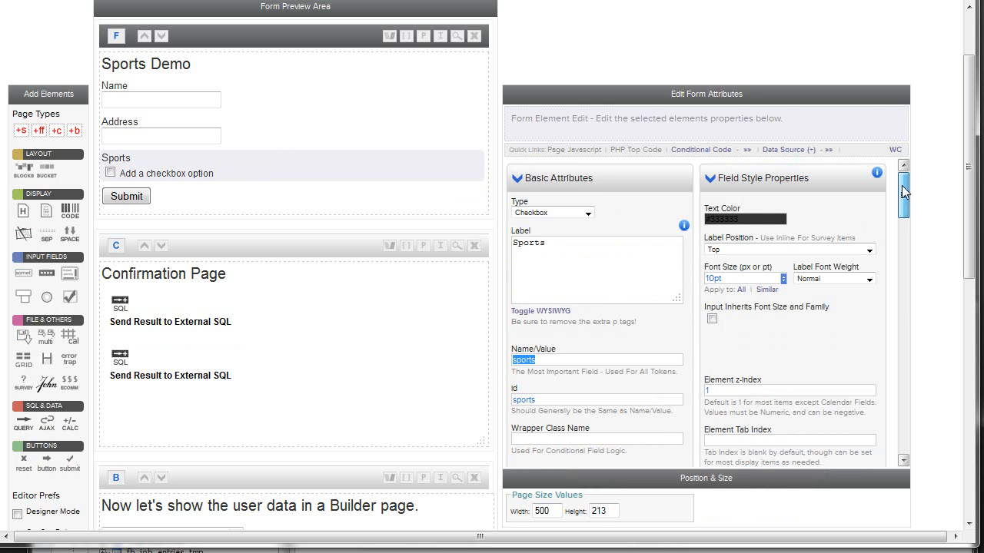
pyautogui.moveTo(602, 181); pyautogui.dragTo(511, 181)
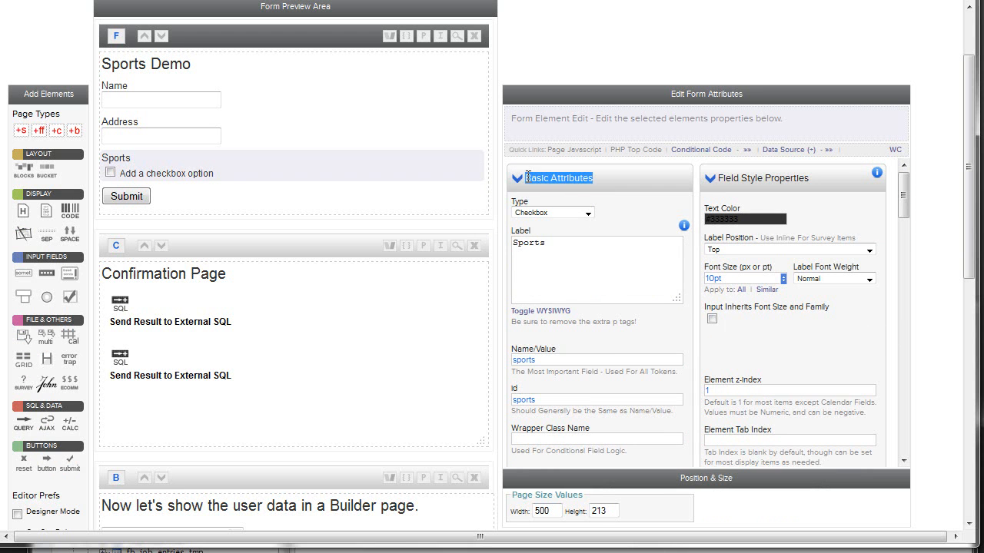
pyautogui.moveTo(538, 359); pyautogui.dragTo(487, 353)
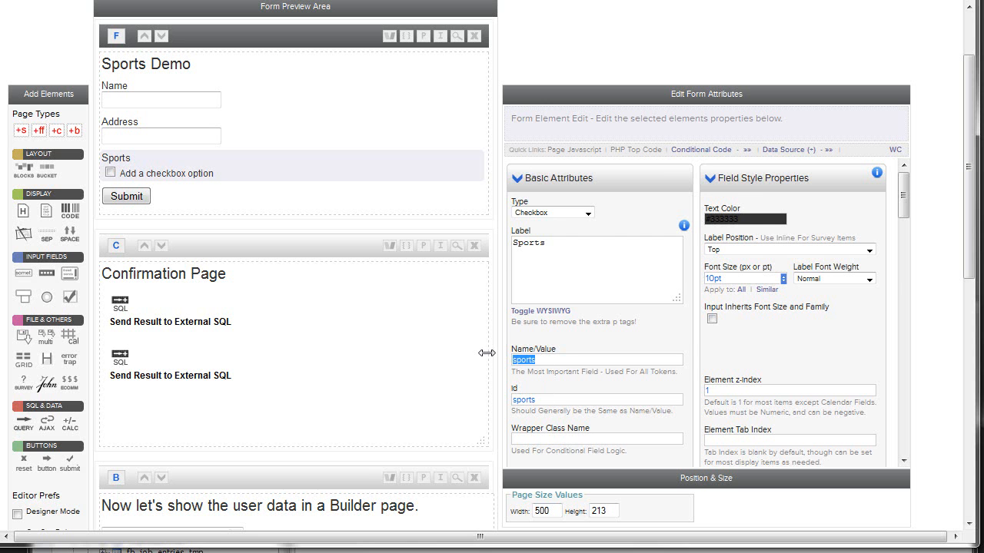
# Step: Reopen the second SQL element and append the name field to its variables with the Dynamic Variable Picker
pyautogui.click(140, 354)
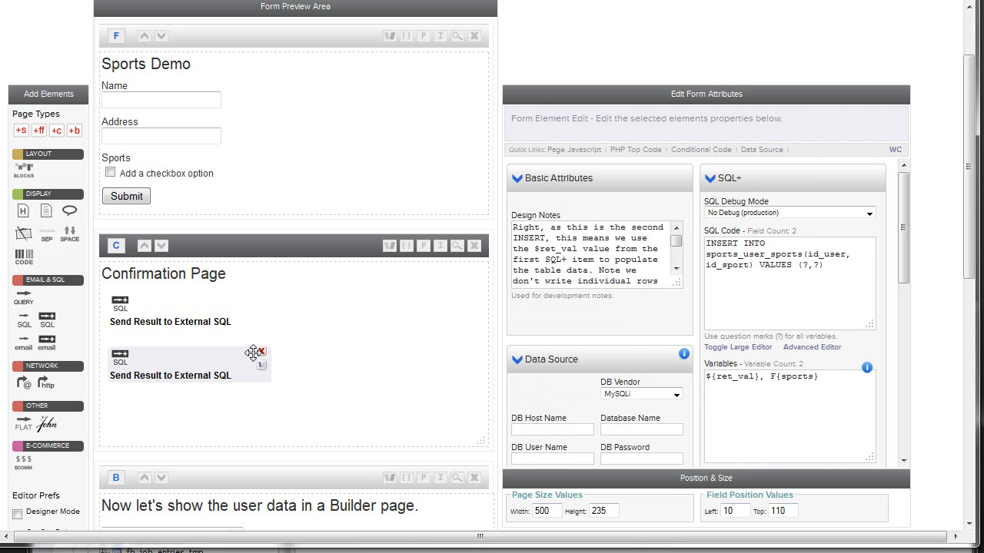
pyautogui.moveTo(771, 376); pyautogui.dragTo(814, 377)
pyautogui.scroll(-1, 829, 352)
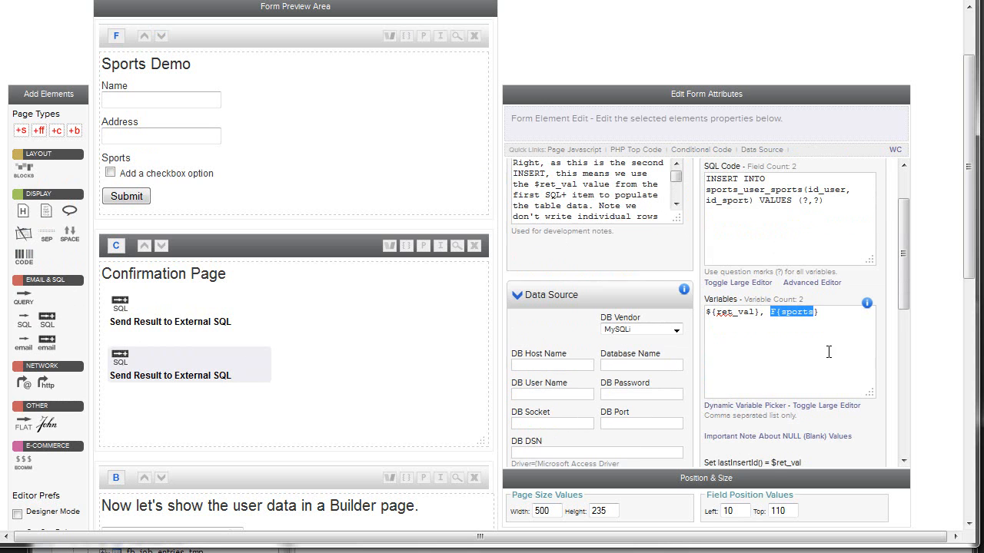
pyautogui.click(774, 388)
pyautogui.click(752, 406)
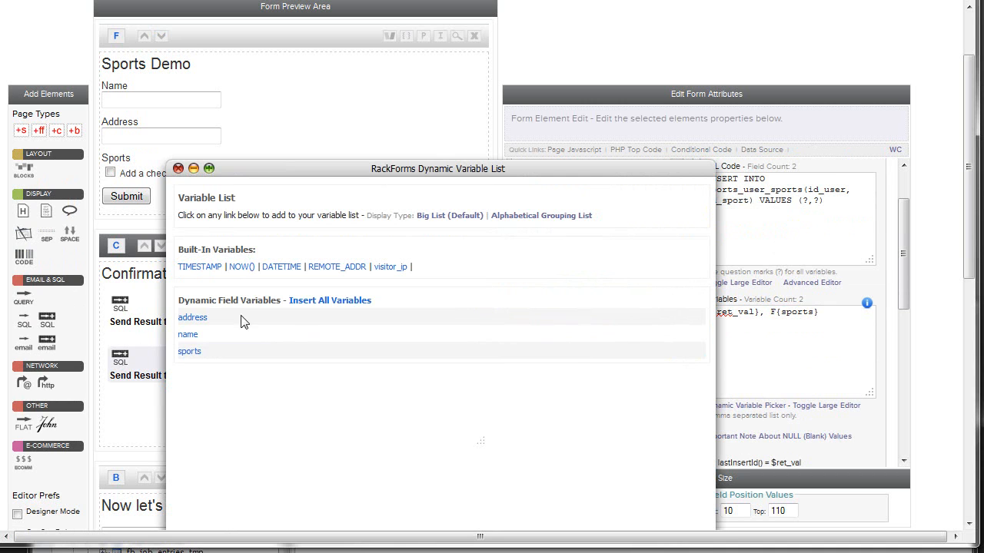
pyautogui.click(191, 342)
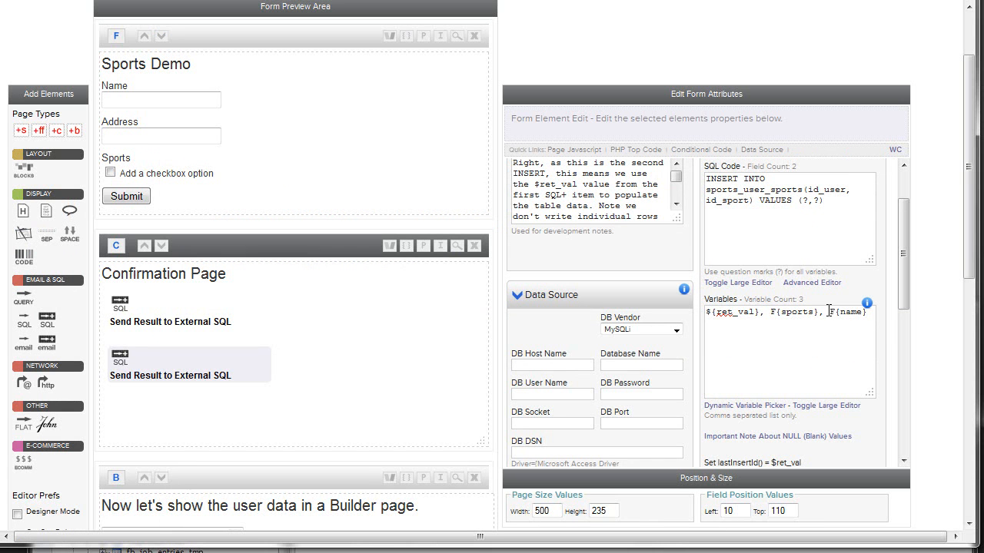
# Step: Remove the appended F{name} variable and its comma from the second SQL element's variables
pyautogui.moveTo(830, 311); pyautogui.dragTo(877, 314)
pyautogui.moveTo(872, 308)
pyautogui.press('BackSpace')
pyautogui.press('BackSpace')
# Step: Compare the first SQL element's Set lastInsertId() = $ret_val option with the ${ret_val} variable in the second element
pyautogui.click(195, 310)
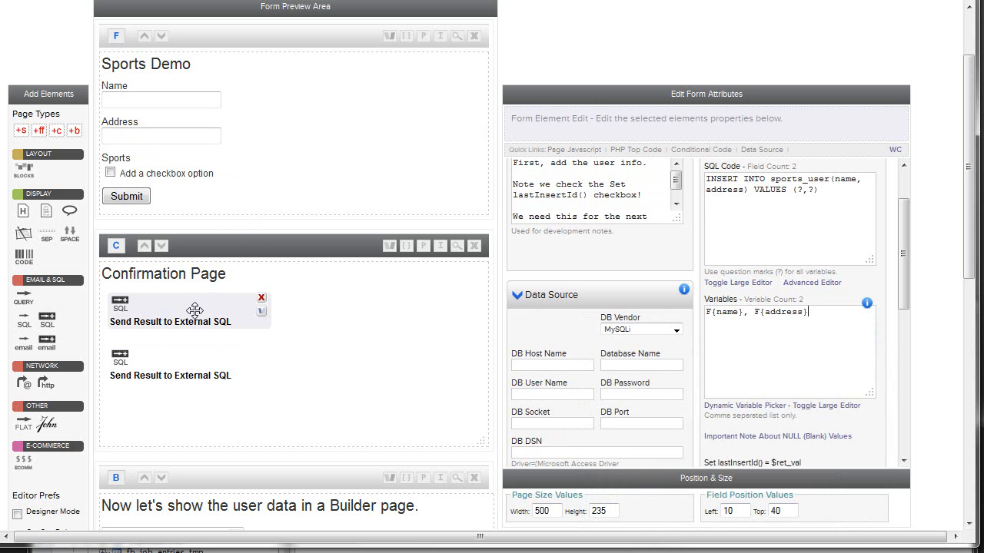
pyautogui.scroll(-2, 815, 342)
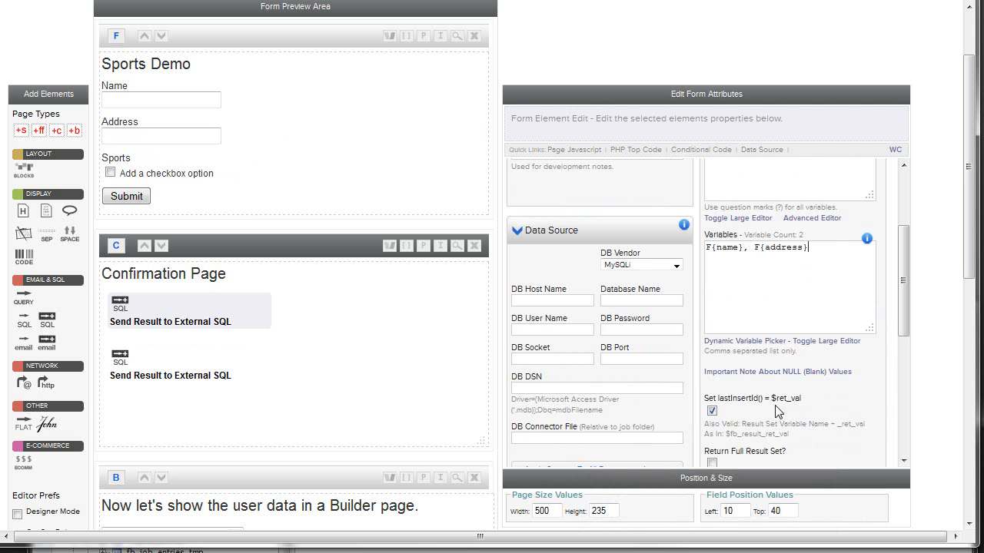
pyautogui.moveTo(771, 398); pyautogui.dragTo(805, 400)
pyautogui.click(135, 356)
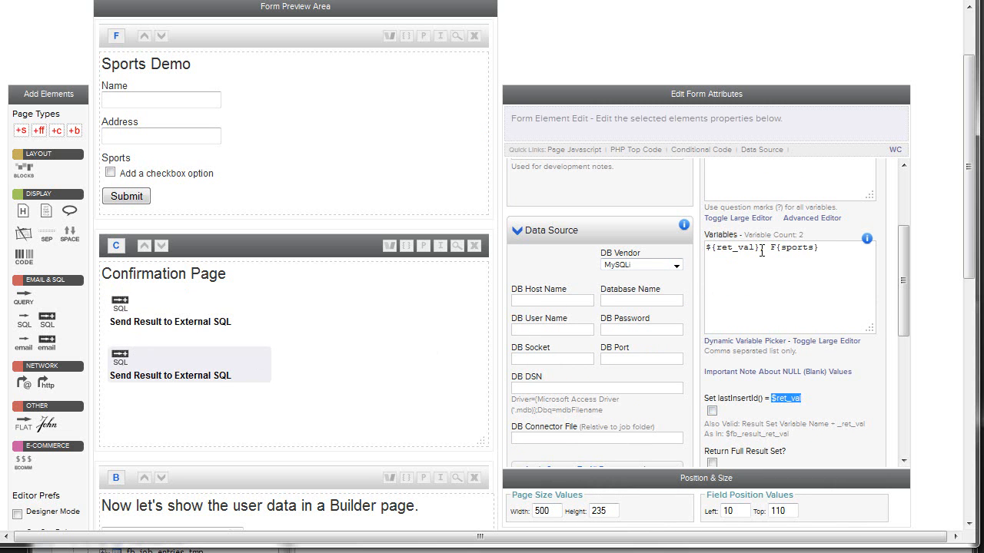
pyautogui.moveTo(762, 251); pyautogui.dragTo(706, 248)
pyautogui.scroll(2, 776, 276)
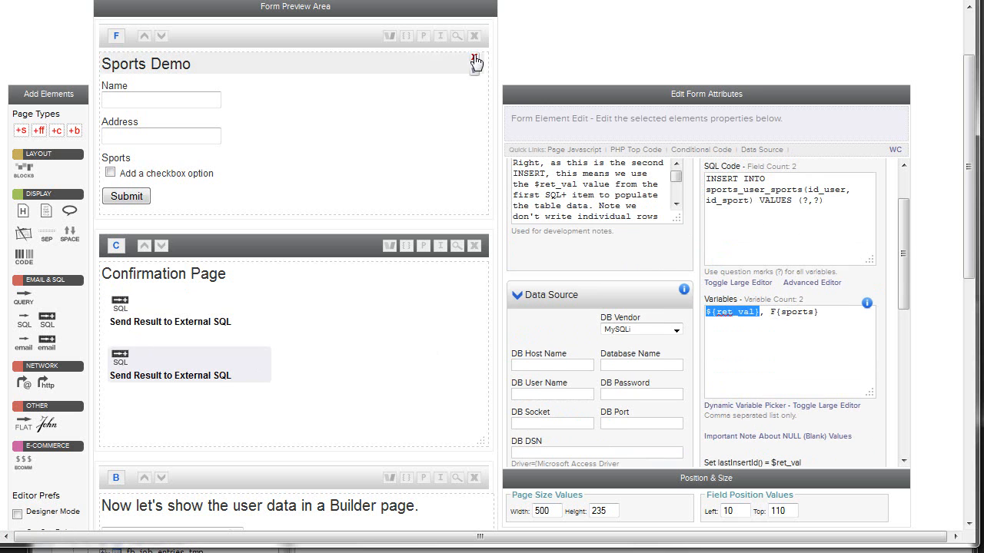
# Step: Preview the Sports Demo form and fill in a person's name and street address
pyautogui.click(456, 36)
pyautogui.click(92, 52)
pyautogui.write('Howard')
pyautogui.press('Tab')
pyautogui.write('104 testert Street')
pyautogui.click(45, 83)
pyautogui.press('BackSpace')
pyautogui.write('T')
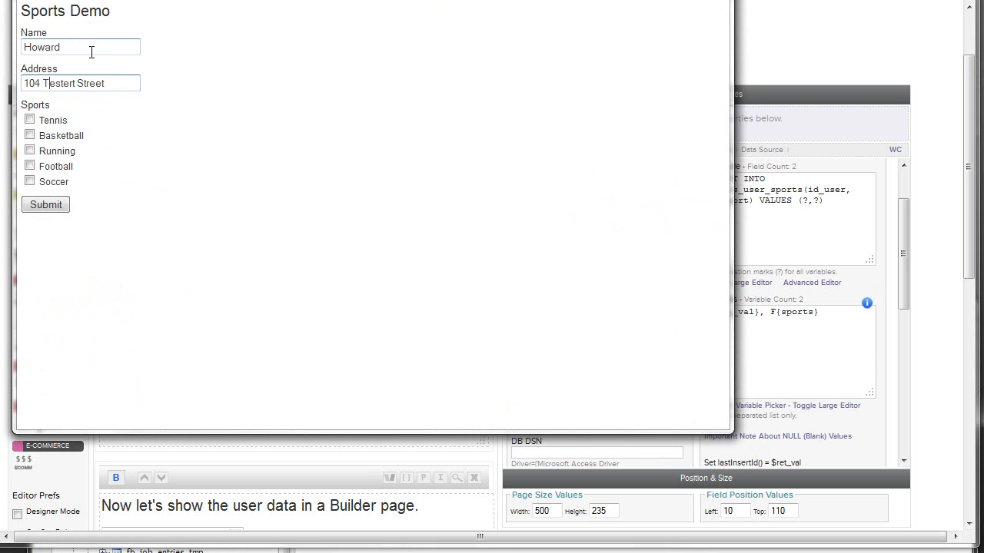
# Step: Choose Running, Football and Soccer, submit the form and close the preview
pyautogui.click(29, 150)
pyautogui.click(29, 166)
pyautogui.click(29, 182)
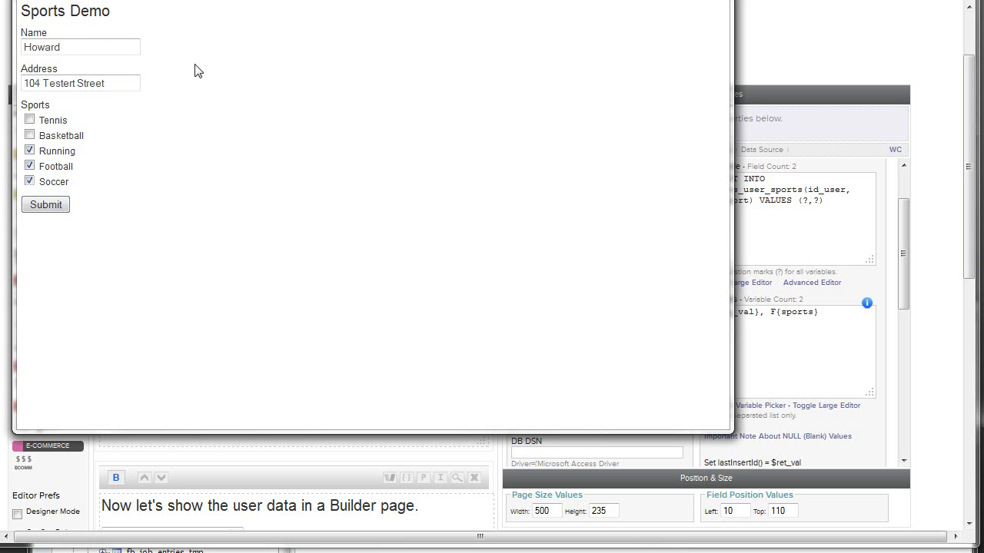
pyautogui.click(53, 212)
pyautogui.moveTo(21, 12); pyautogui.dragTo(33, 11)
pyautogui.click(713, 1)
# Step: Switch to dbForge Studio and refresh the sports_user_sports and sports_user tables to check the submitted entry
pyautogui.click(427, 552)
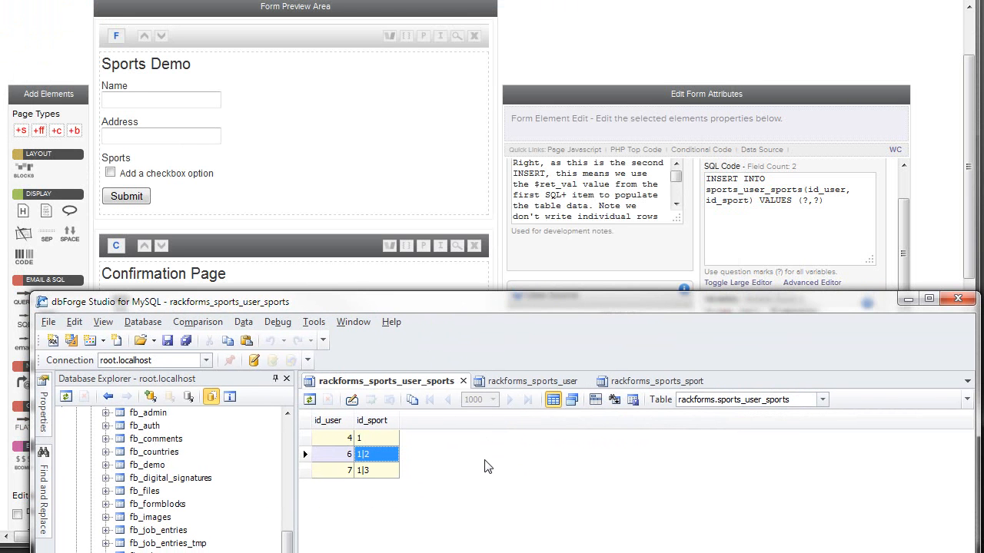
pyautogui.press('F5')
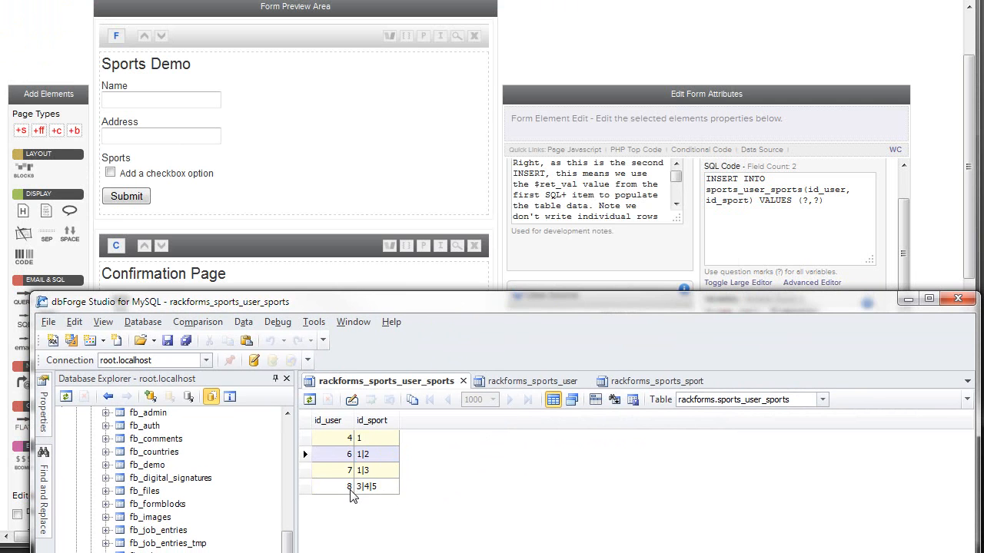
pyautogui.click(530, 381)
pyautogui.click(519, 470)
pyautogui.press('F5')
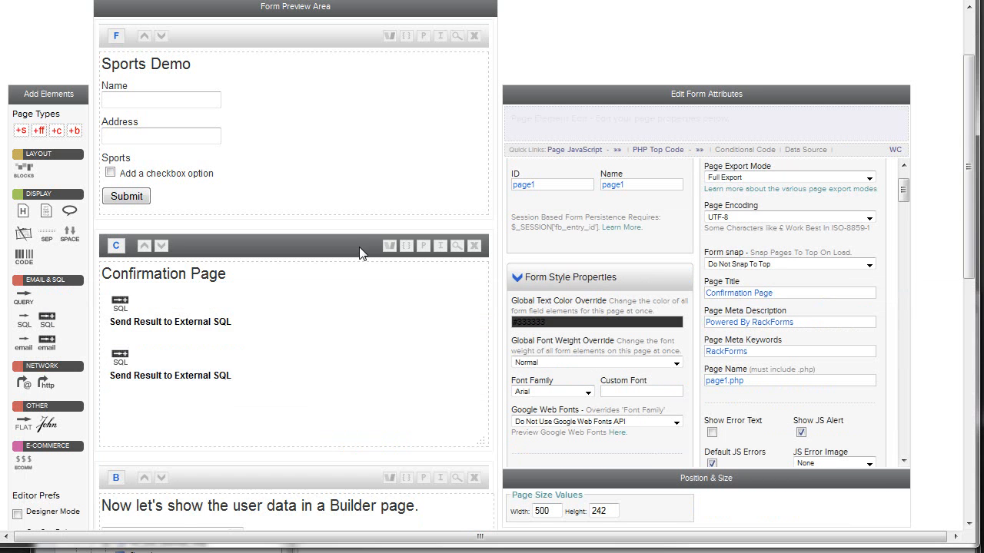
# Step: Return to RackForms and view the Builder page that displays the user data
pyautogui.scroll(-3, 257, 397)
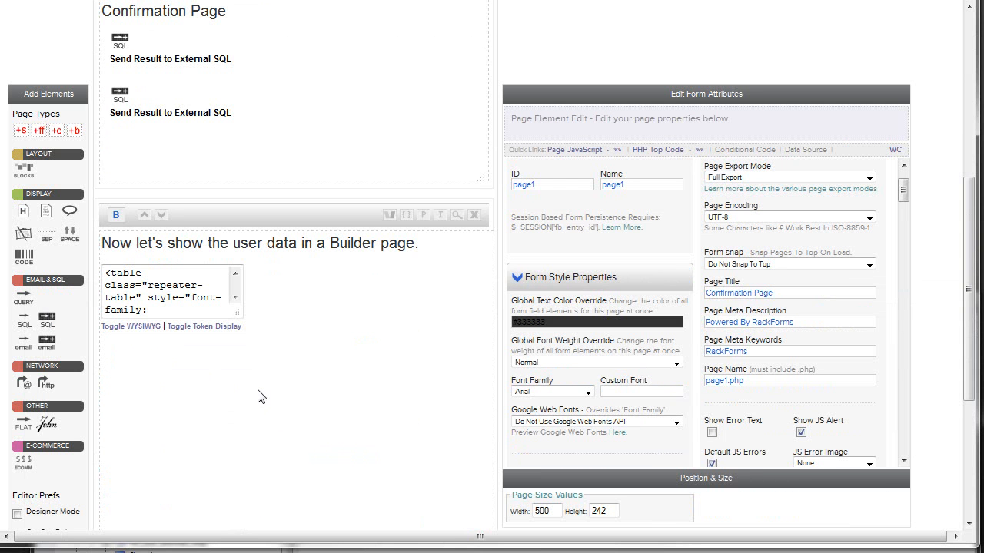